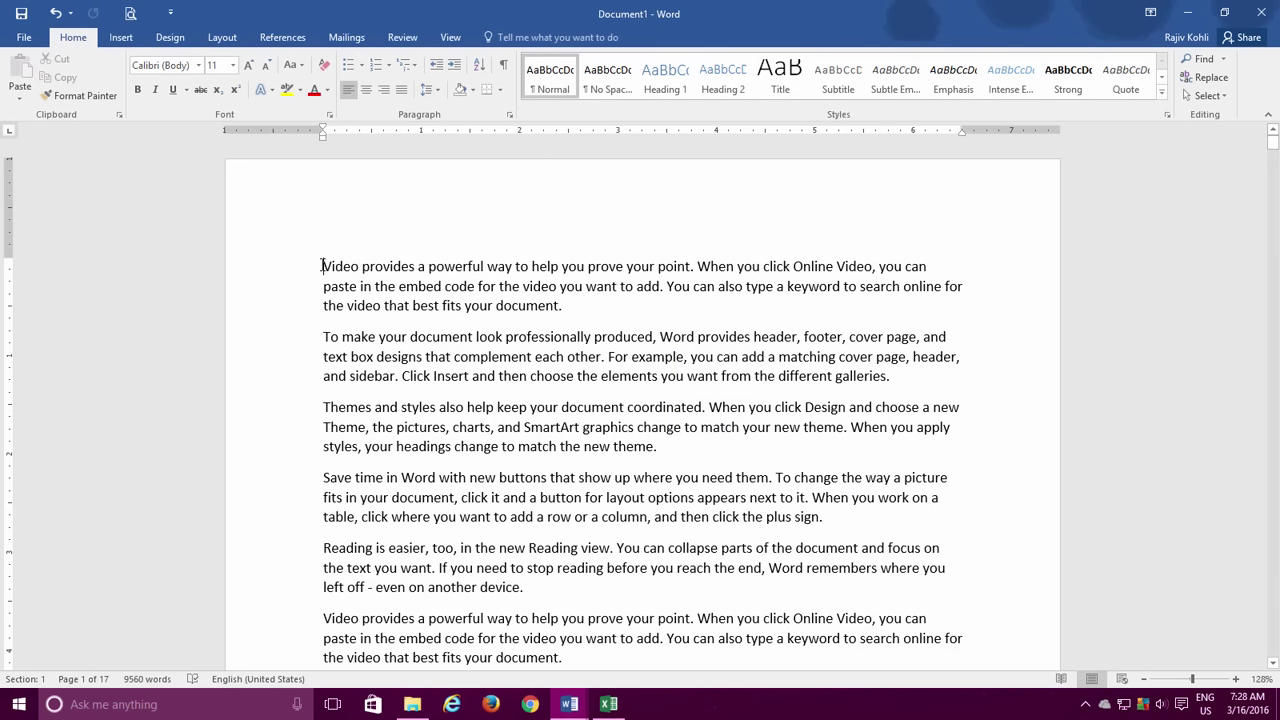
# Select the whole first paragraph, from 'Video' to its end, using Shift+click
pyautogui.moveTo(344, 268); pyautogui.dragTo(902, 302)
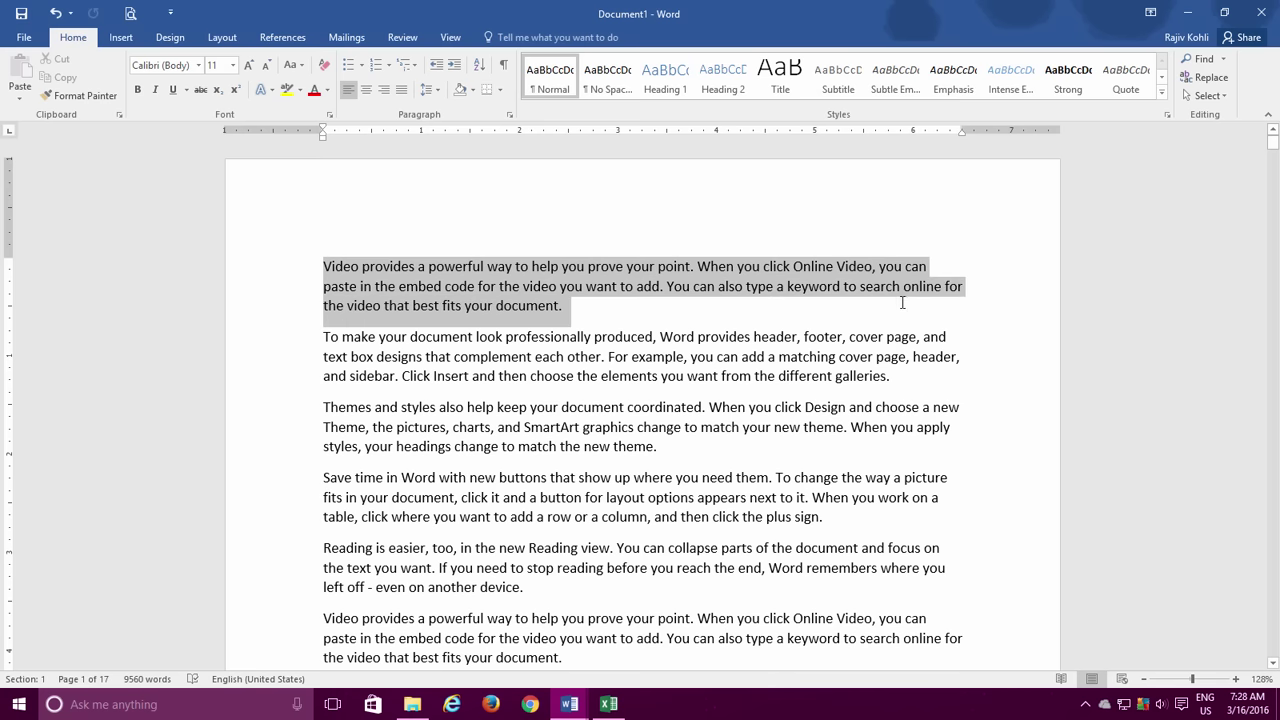
pyautogui.click(325, 270)
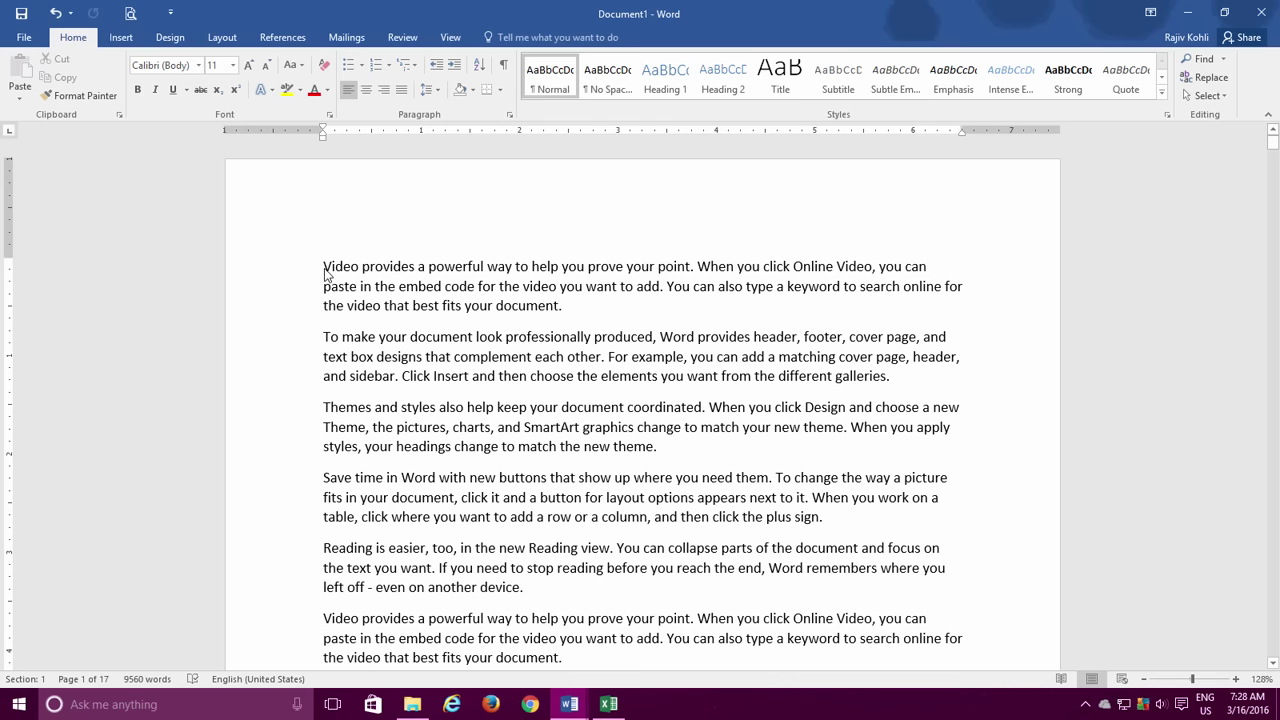
pyautogui.press('shift')
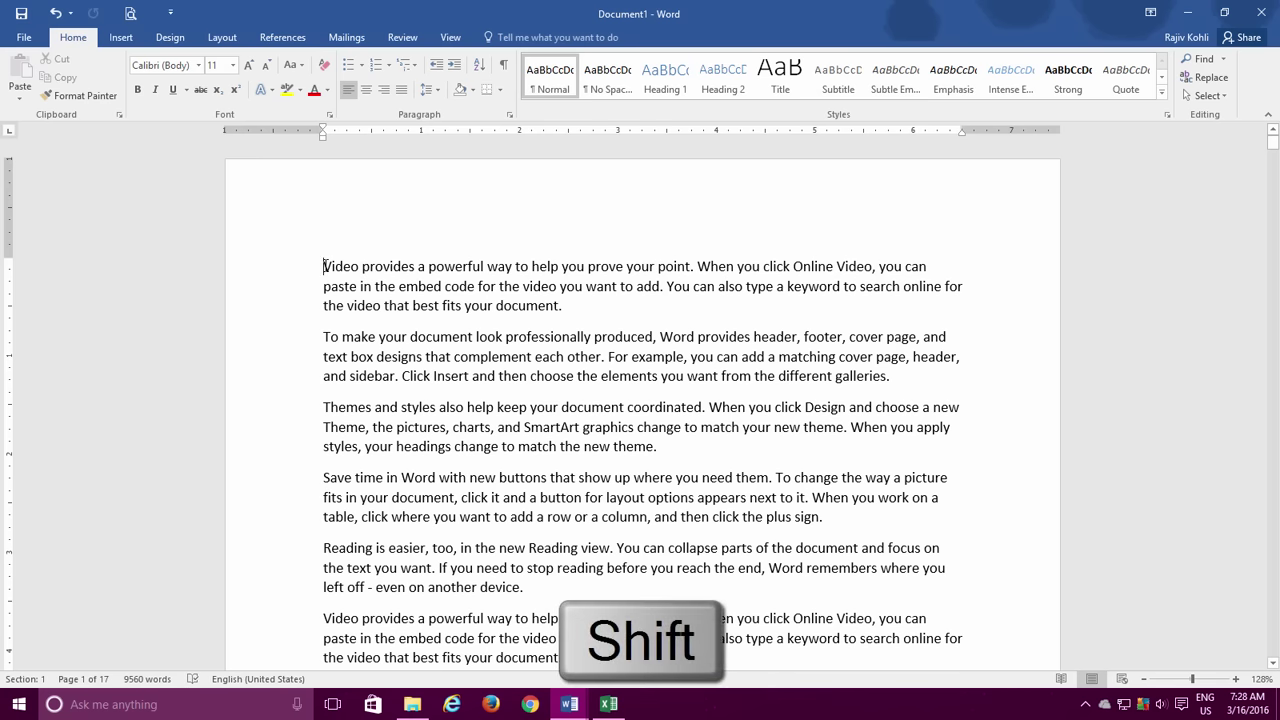
pyautogui.keyDown('shift'); pyautogui.click(570, 307); pyautogui.keyUp('shift')
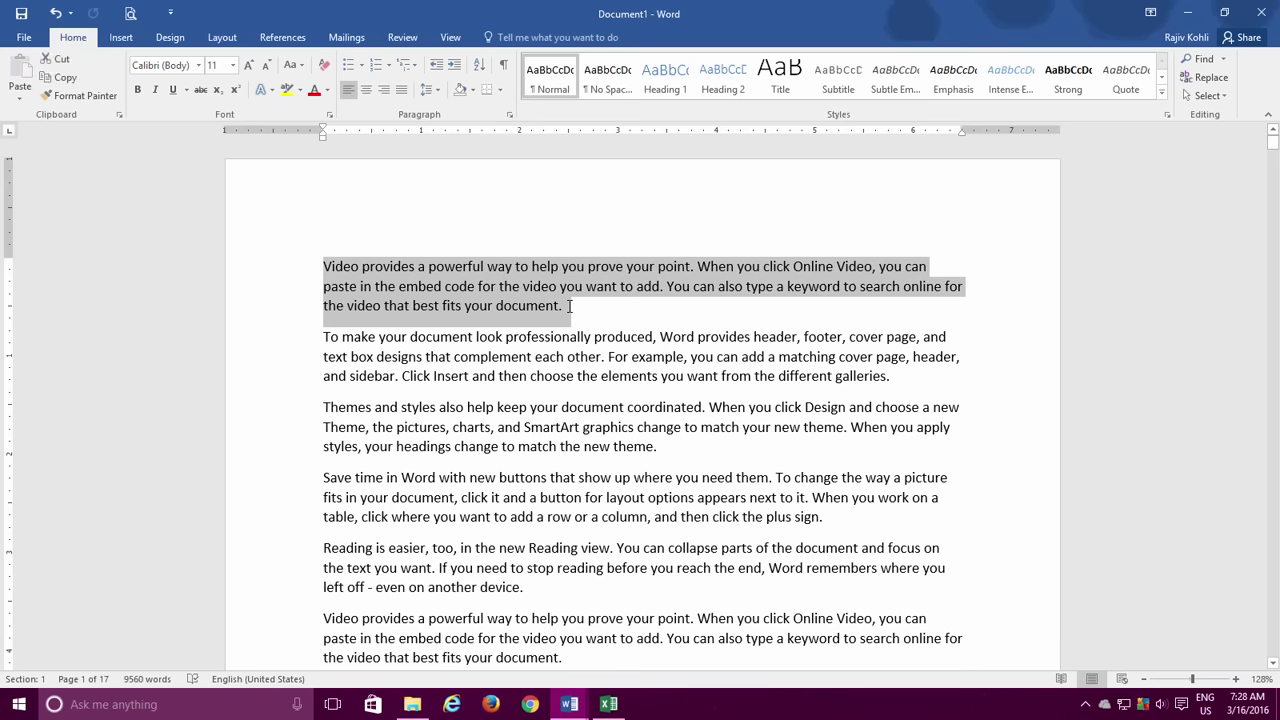
# Shift+click to select 'To make' through the third paragraph, then 'Save' partway into the fourth
pyautogui.click(324, 337)
pyautogui.keyDown('shift'); pyautogui.click(672, 447); pyautogui.keyUp('shift')
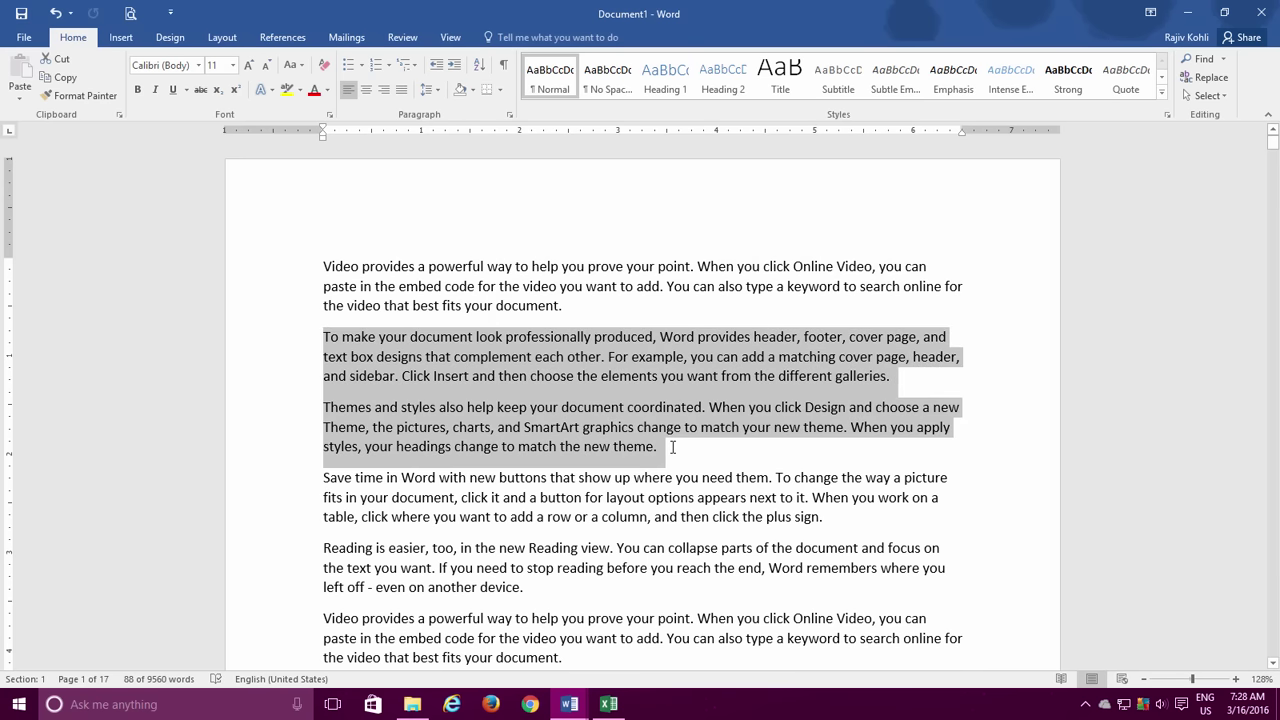
pyautogui.click(323, 479)
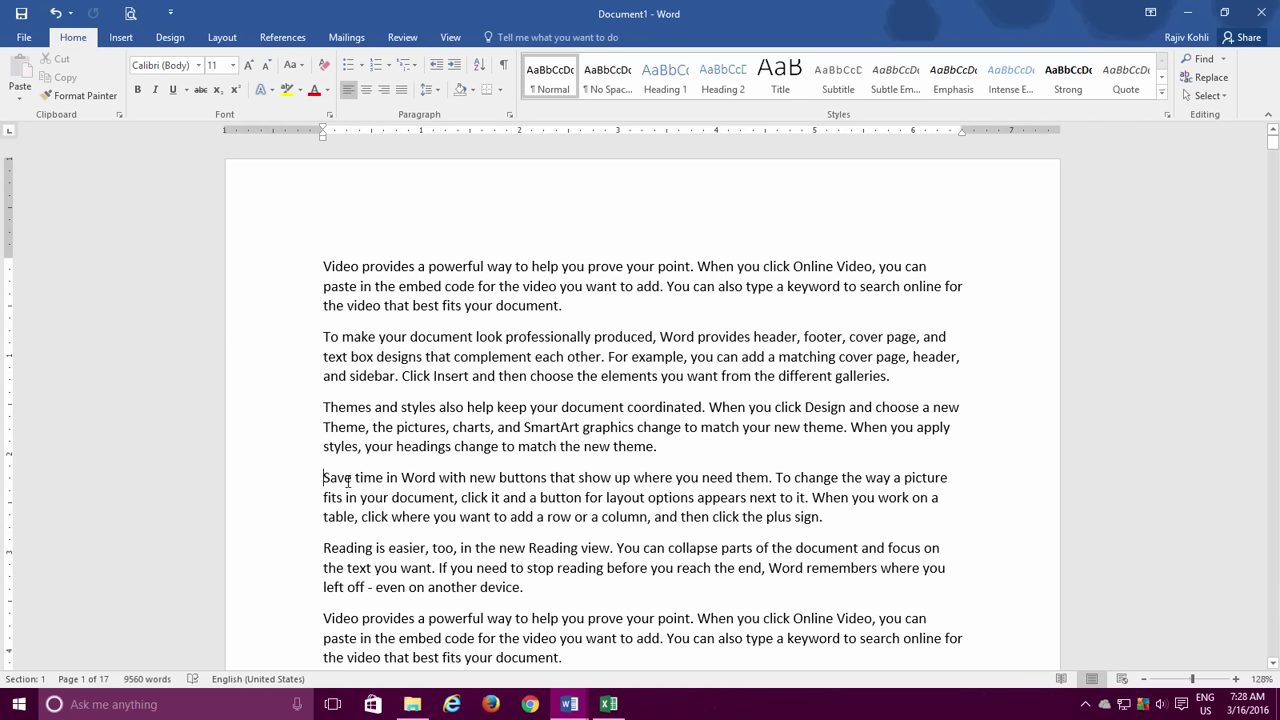
pyautogui.keyDown('shift'); pyautogui.click(562, 499); pyautogui.keyUp('shift')
# Ctrl-select five opening phrases, from 'Video provides a powerful way' onward, and apply Bold and Underline
pyautogui.moveTo(325, 265); pyautogui.dragTo(511, 263)
pyautogui.moveTo(325, 337); pyautogui.dragTo(592, 338)
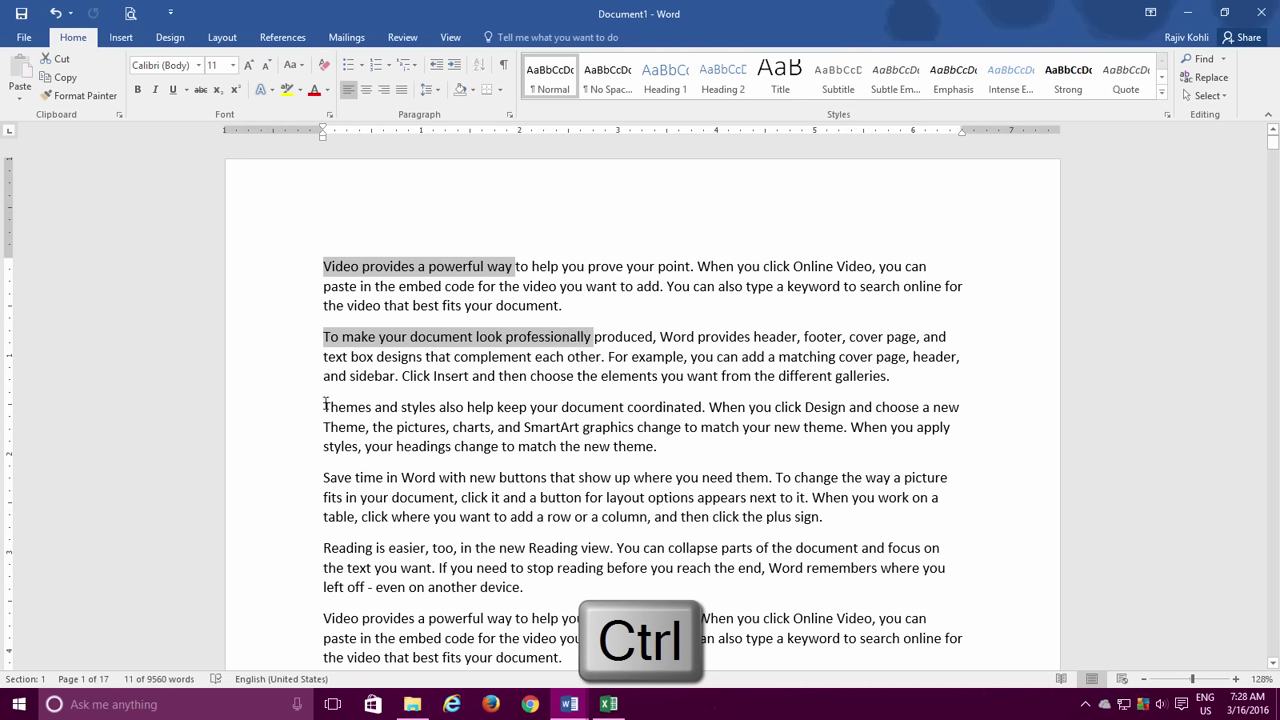
pyautogui.moveTo(355, 405); pyautogui.dragTo(619, 404)
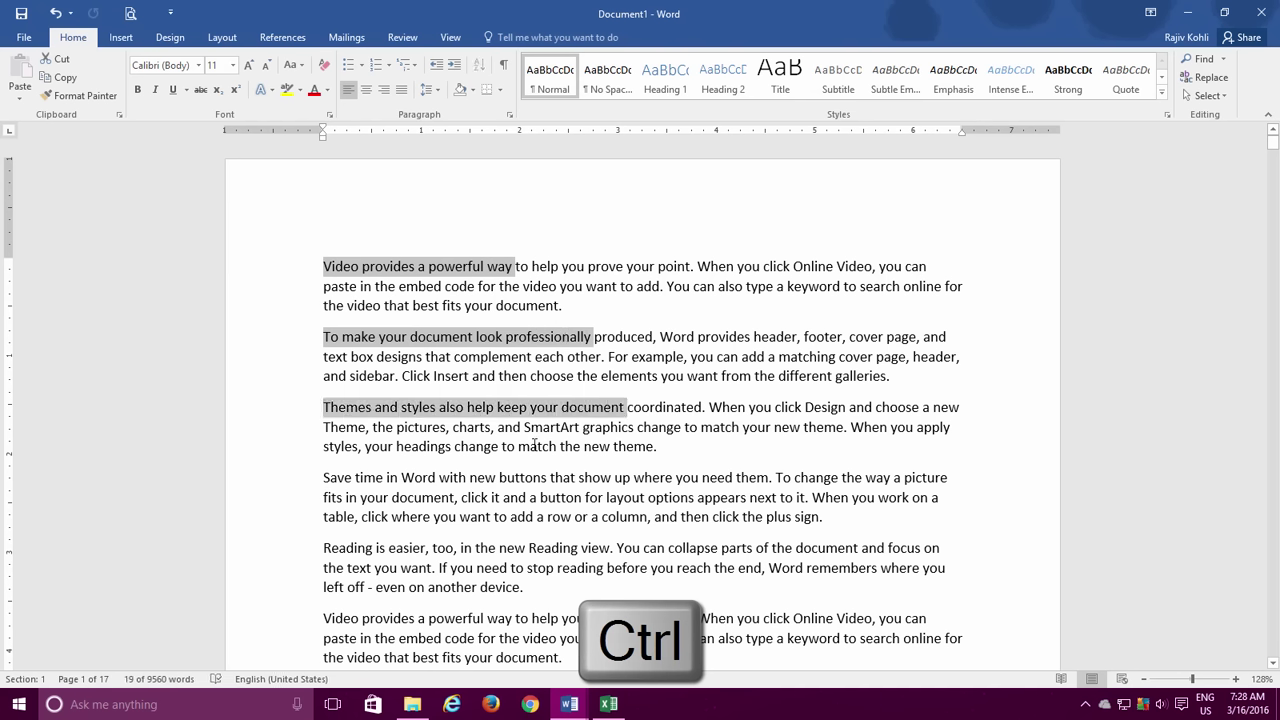
pyautogui.moveTo(324, 477); pyautogui.dragTo(664, 472)
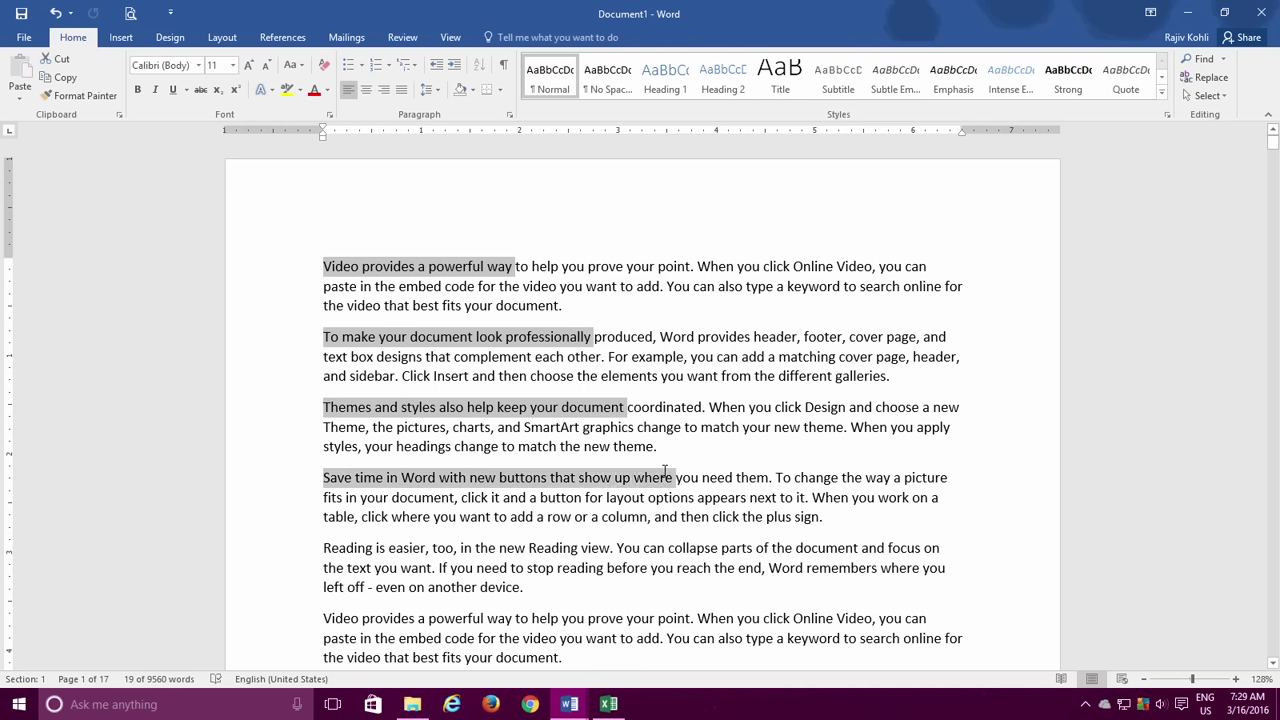
pyautogui.moveTo(344, 547); pyautogui.dragTo(606, 546)
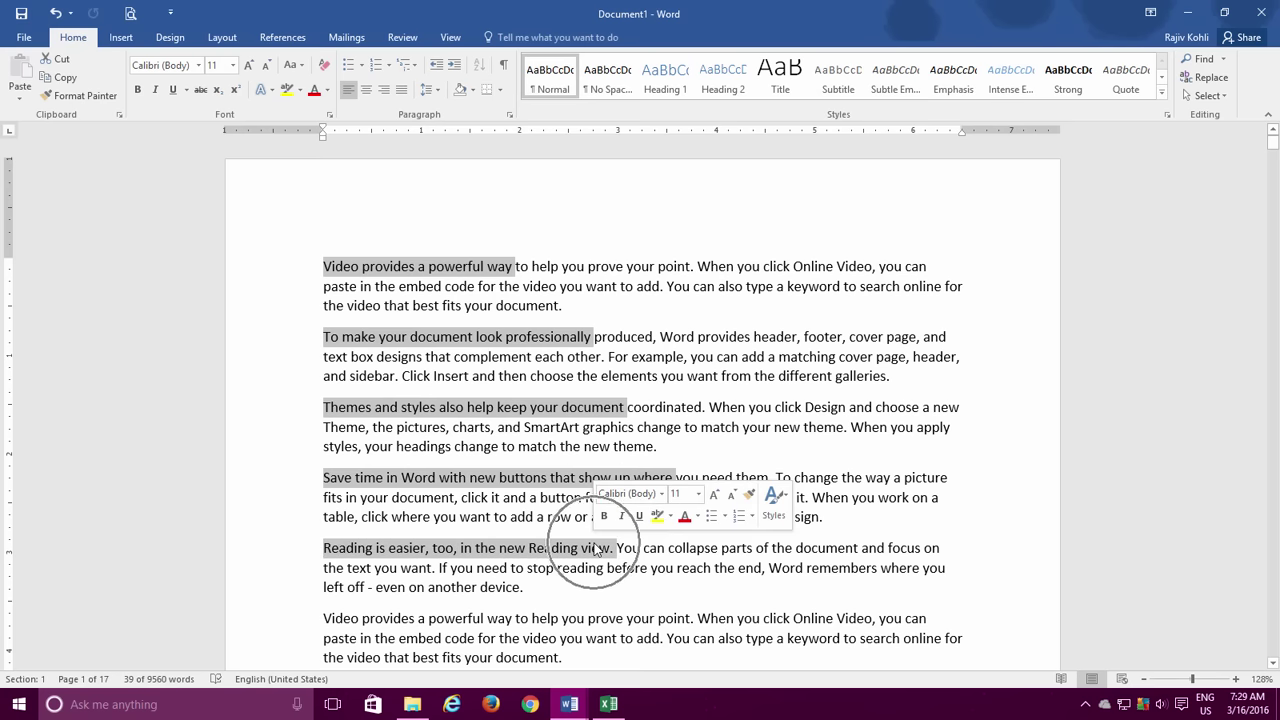
pyautogui.click(137, 89)
pyautogui.click(171, 90)
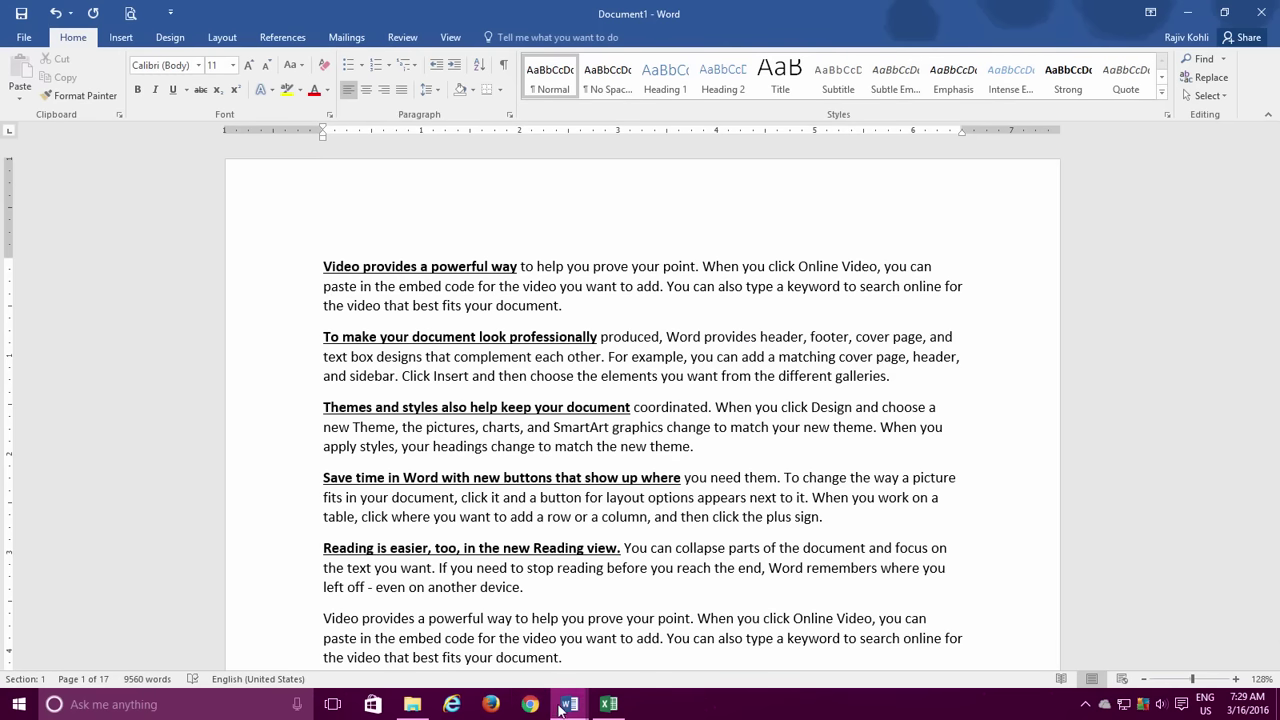
# Switch to the résumé document from the taskbar preview
pyautogui.moveTo(568, 706)
pyautogui.click(655, 630)
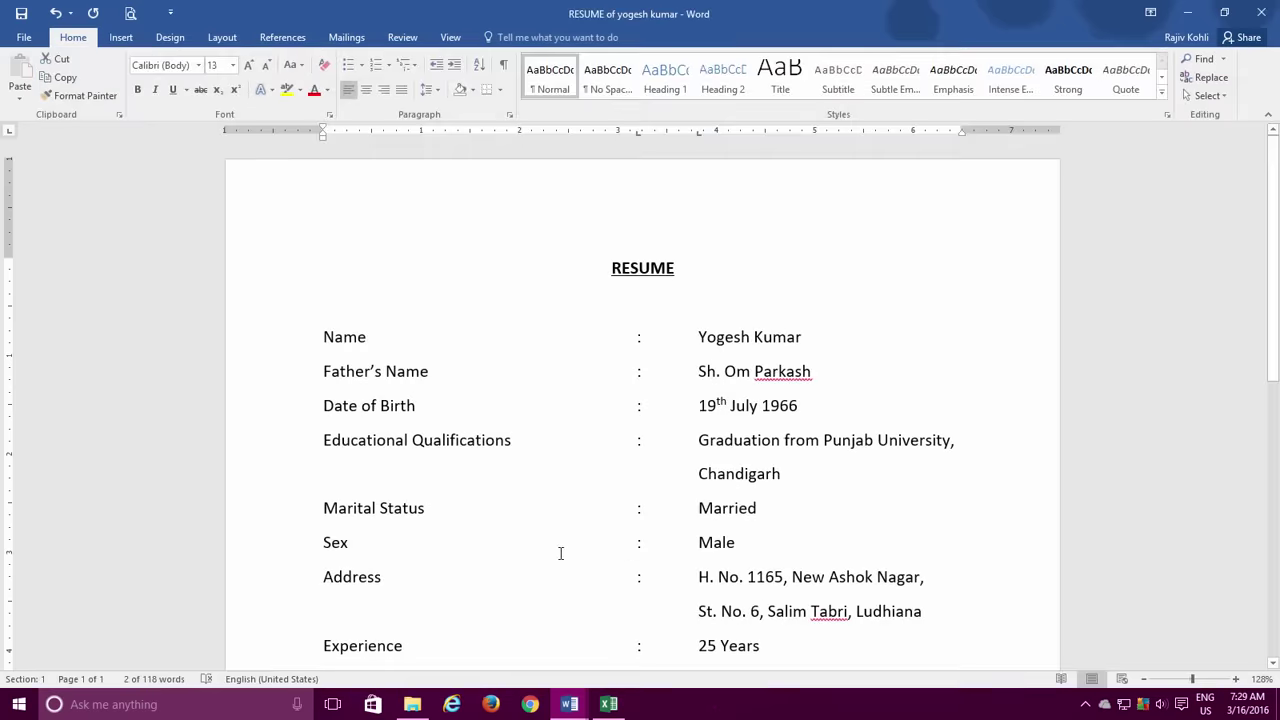
pyautogui.scroll(-1, 522, 510)
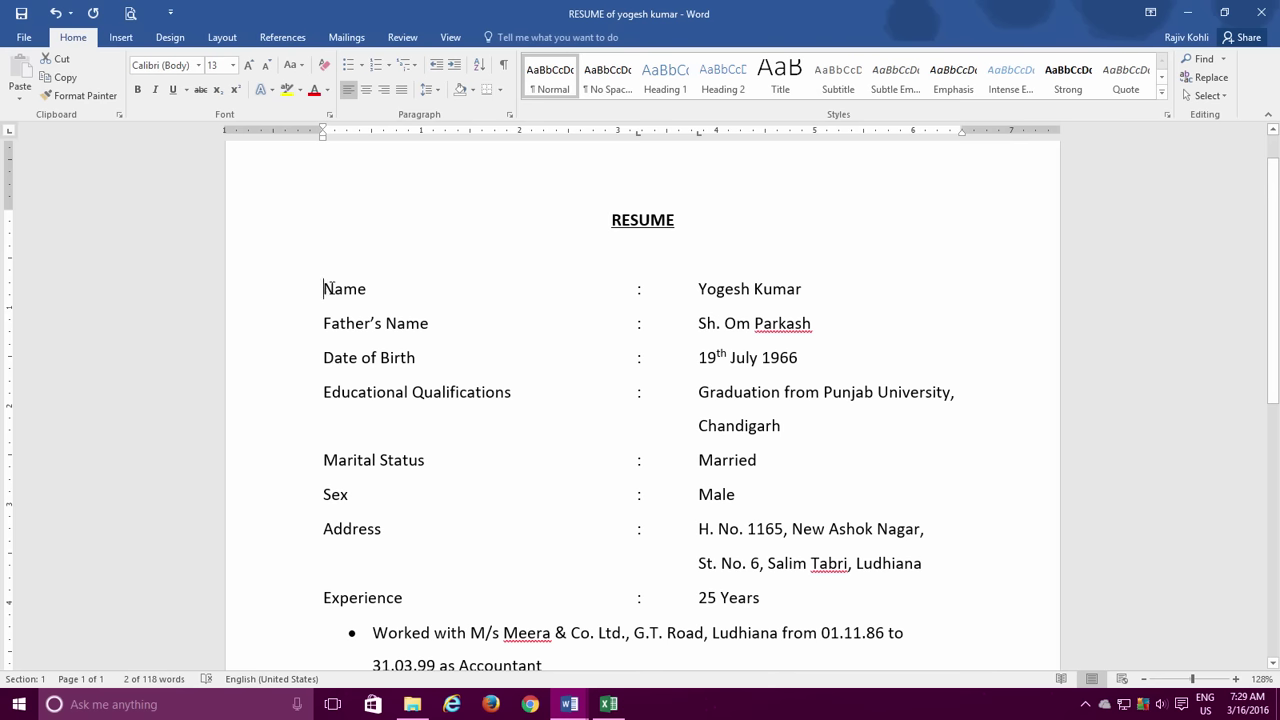
# Alt-drag a block selection over the labels Name through Experience and make them bold
pyautogui.moveTo(329, 288); pyautogui.dragTo(517, 388)
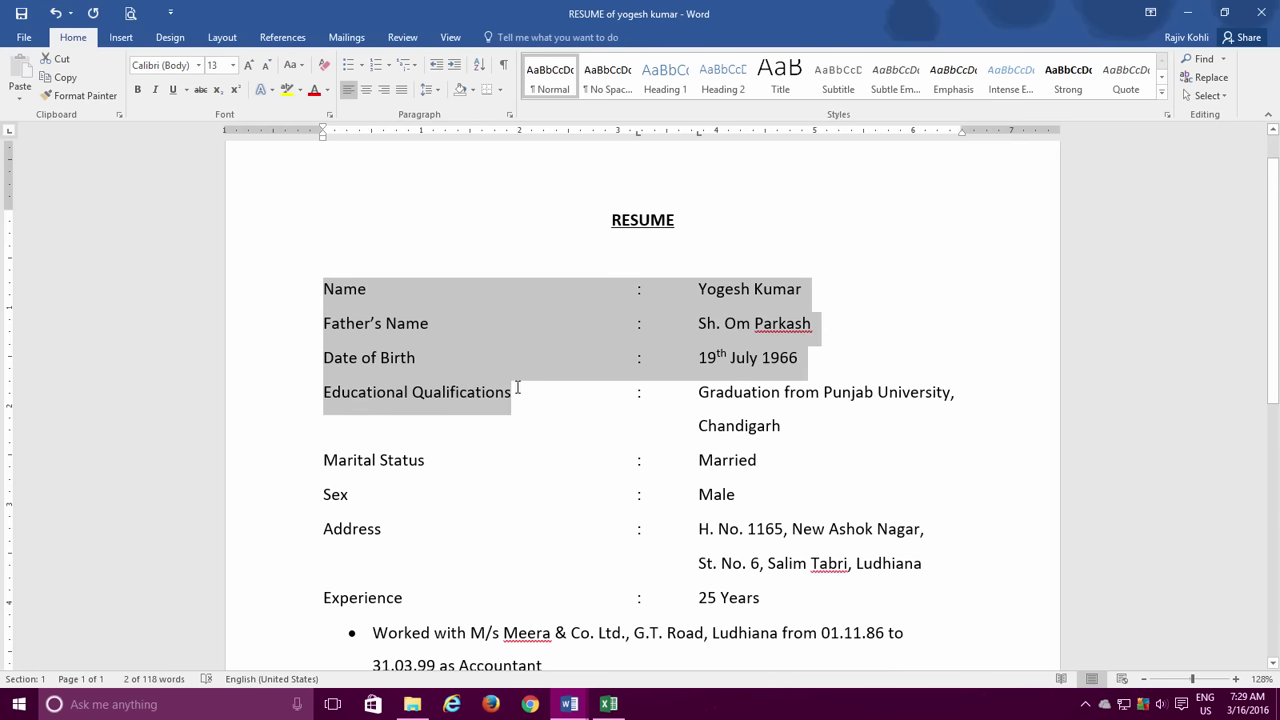
pyautogui.click(326, 290)
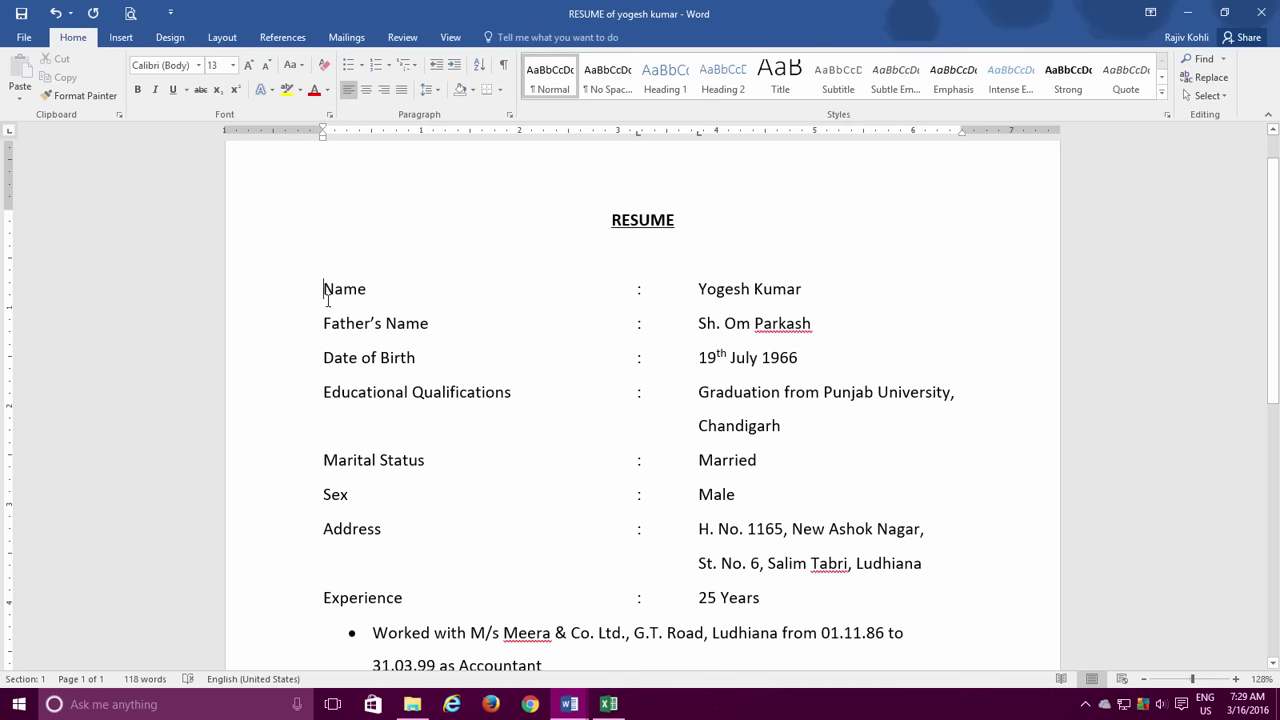
pyautogui.press('alt')
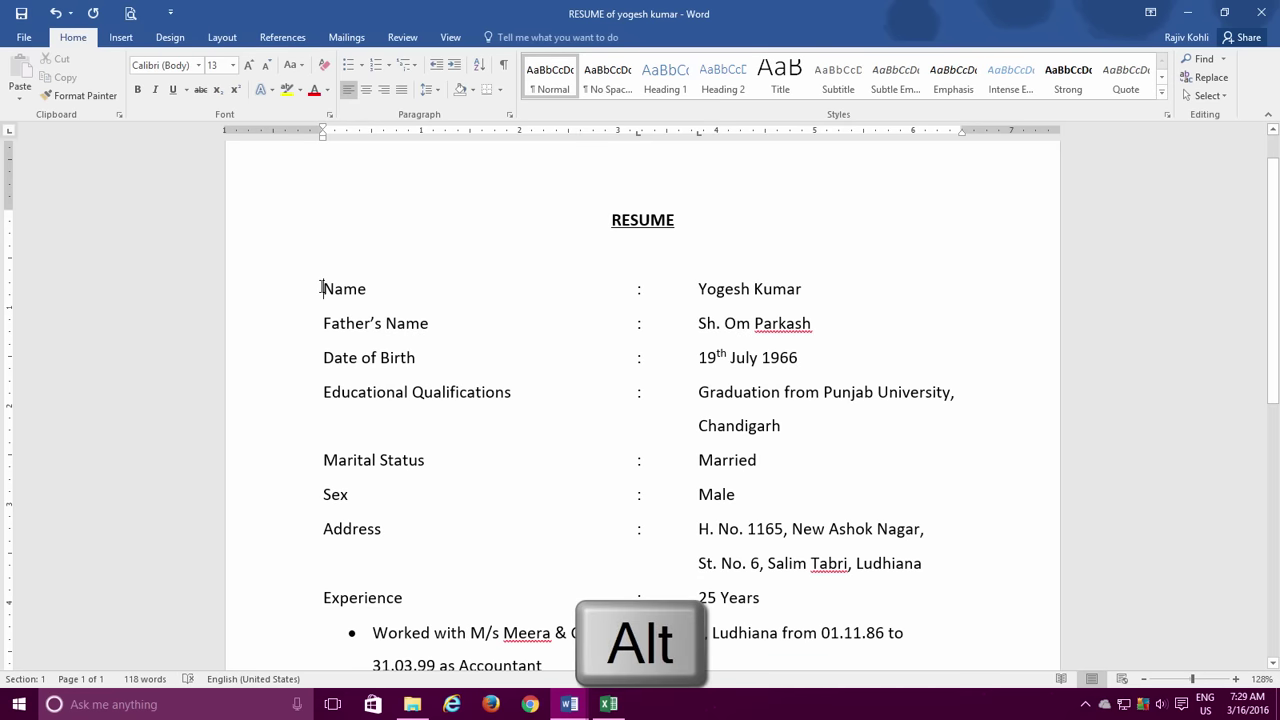
pyautogui.moveTo(322, 288); pyautogui.dragTo(546, 587)
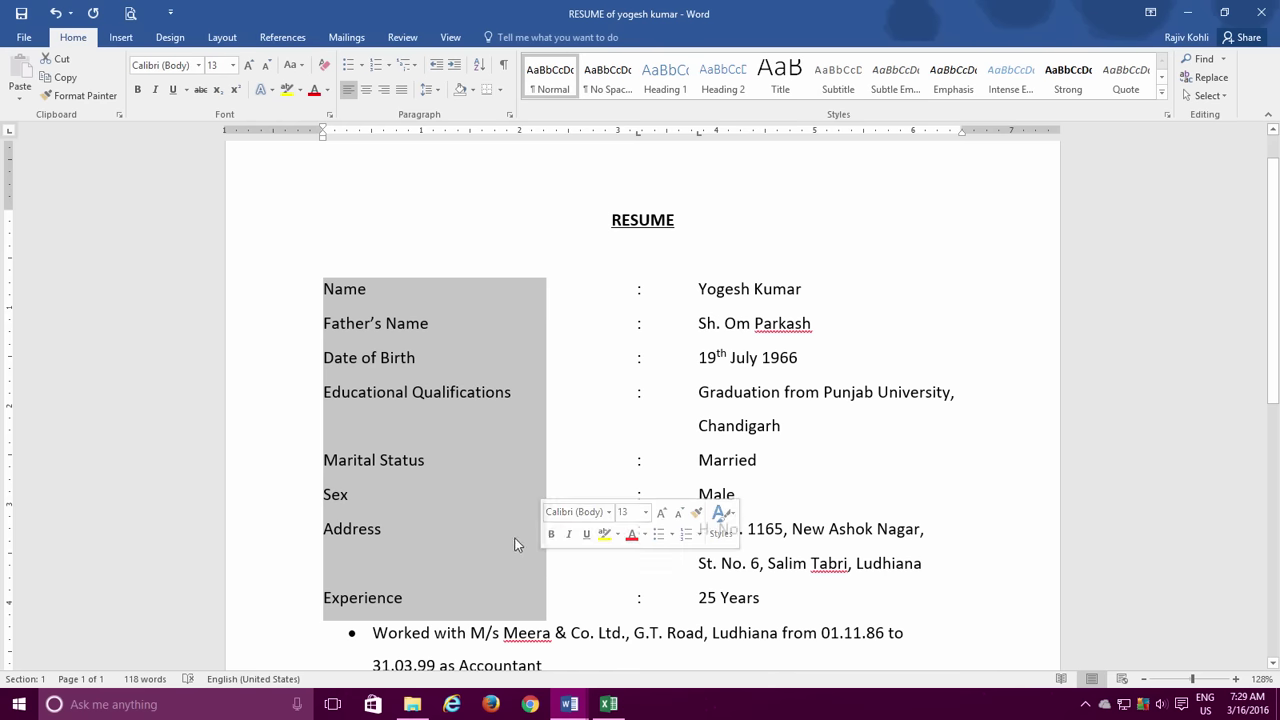
pyautogui.click(138, 89)
pyautogui.click(334, 274)
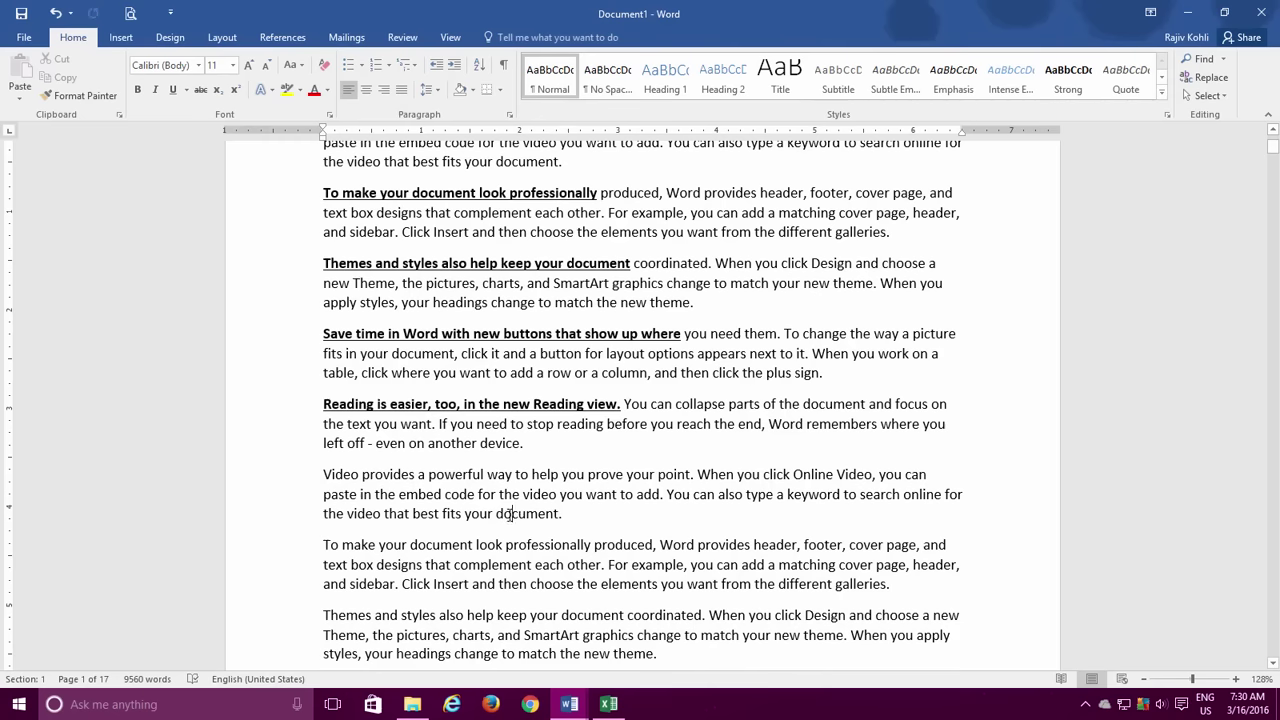
pyautogui.doubleClick(509, 514)
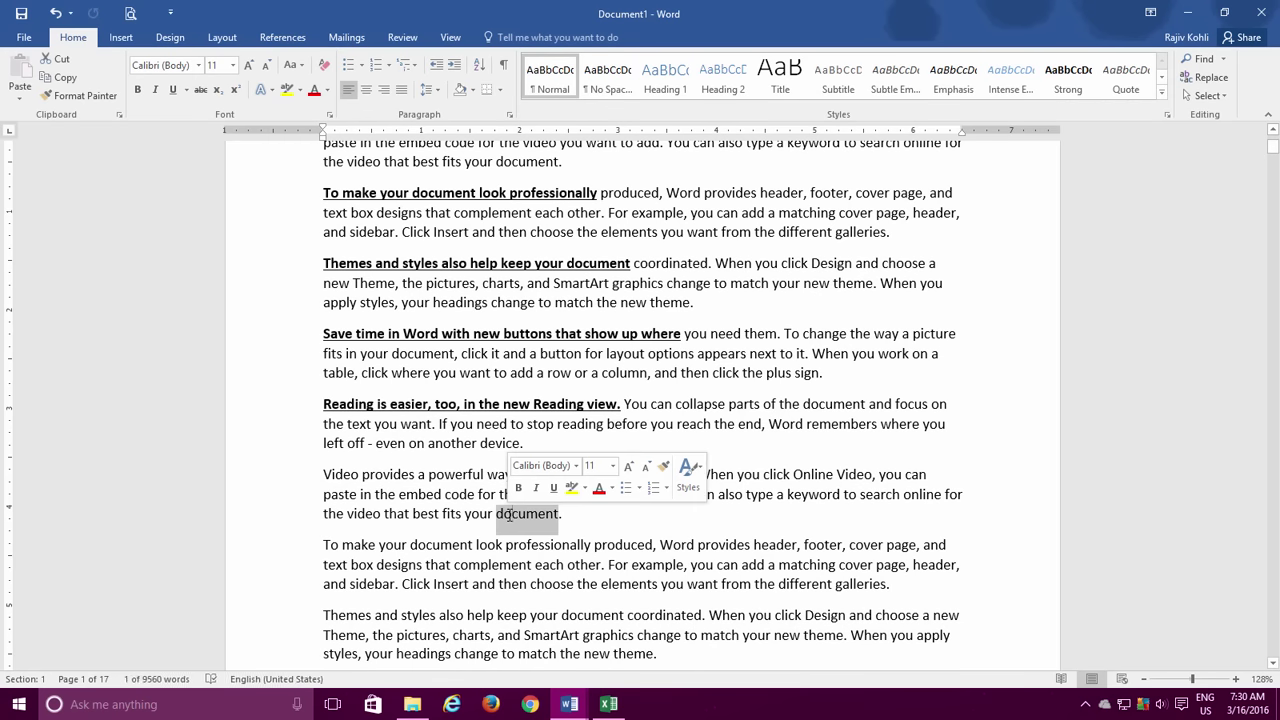
pyautogui.tripleClick(508, 514)
pyautogui.doubleClick(508, 514)
pyautogui.tripleClick(508, 514)
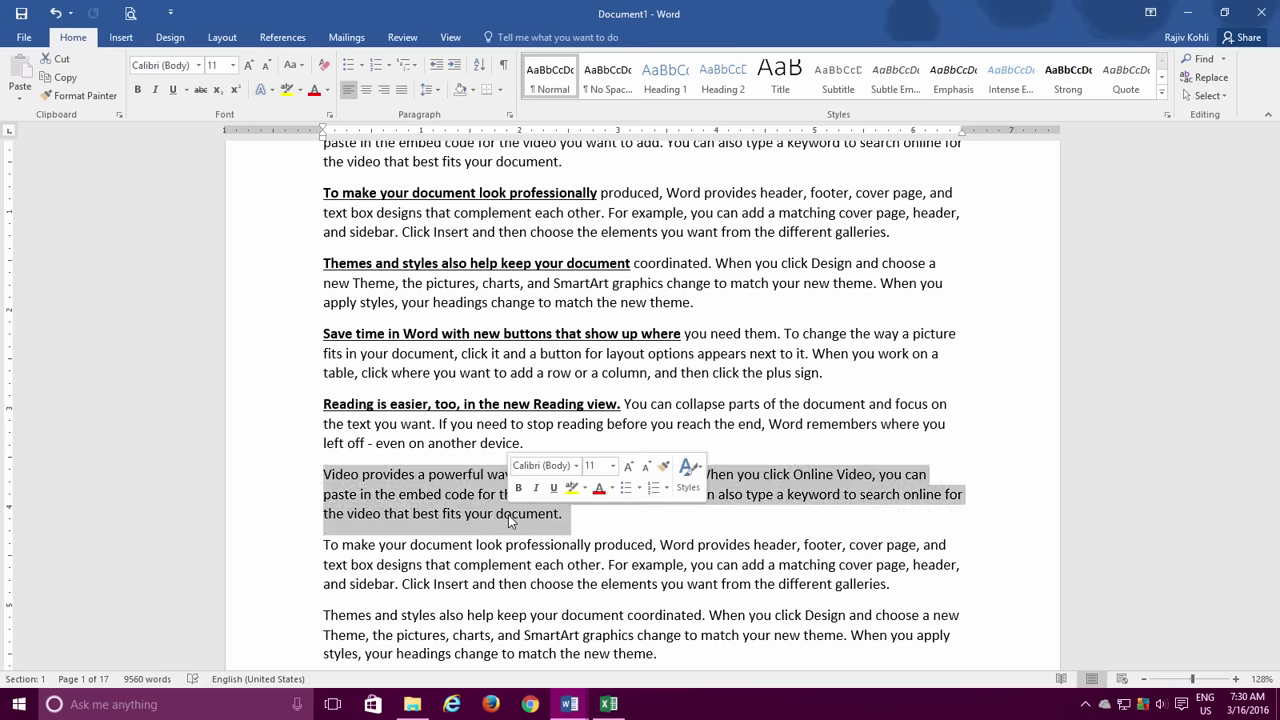
pyautogui.doubleClick(508, 514)
pyautogui.tripleClick(508, 514)
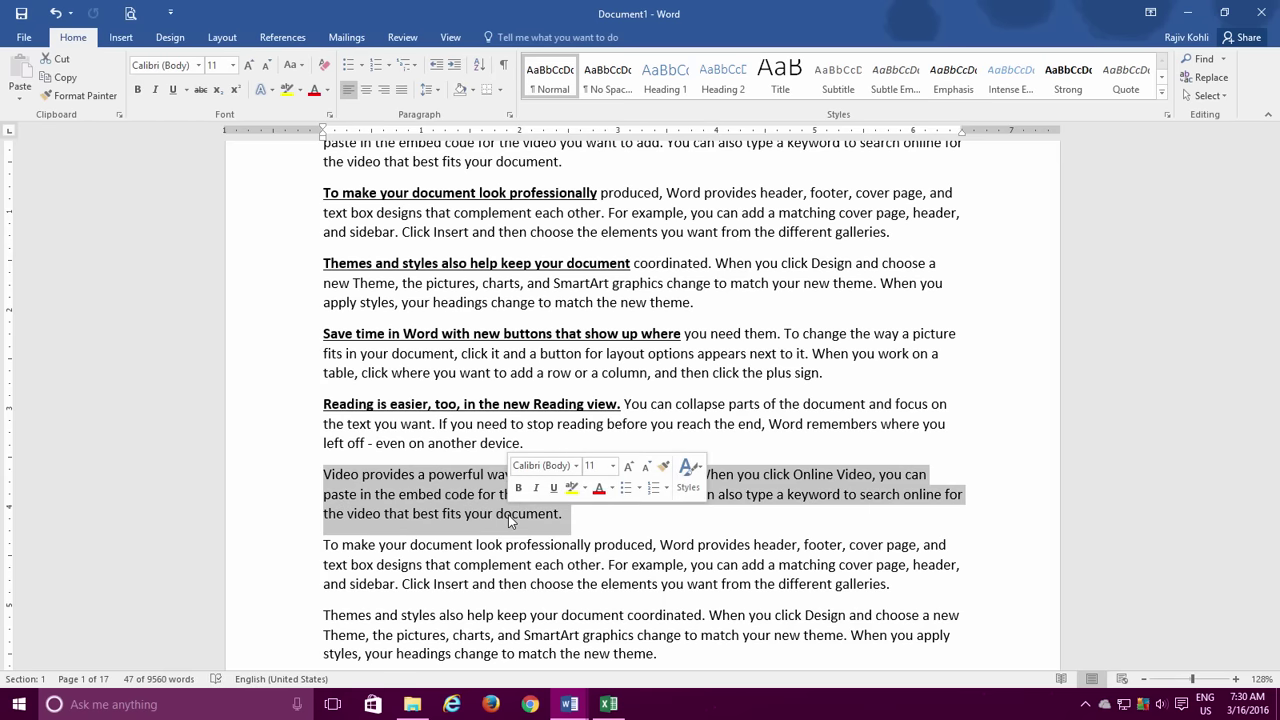
pyautogui.doubleClick(437, 479)
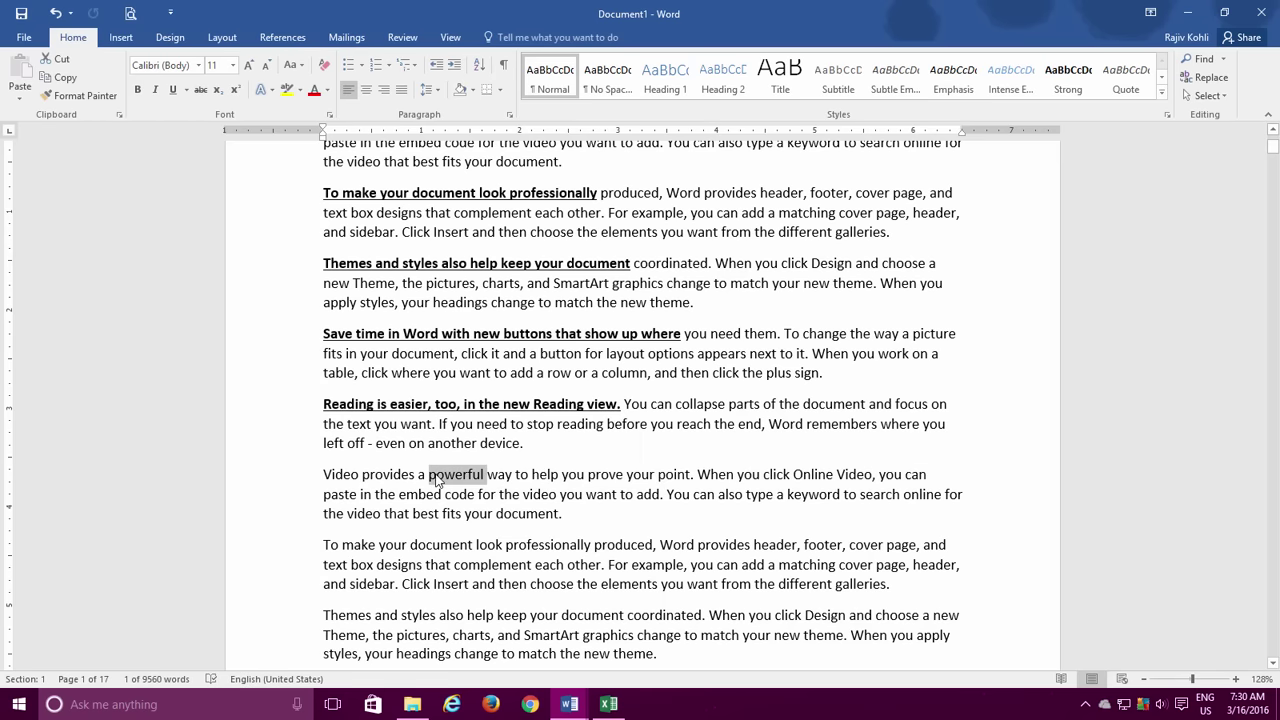
pyautogui.click(431, 474)
pyautogui.moveTo(431, 476); pyautogui.dragTo(513, 479)
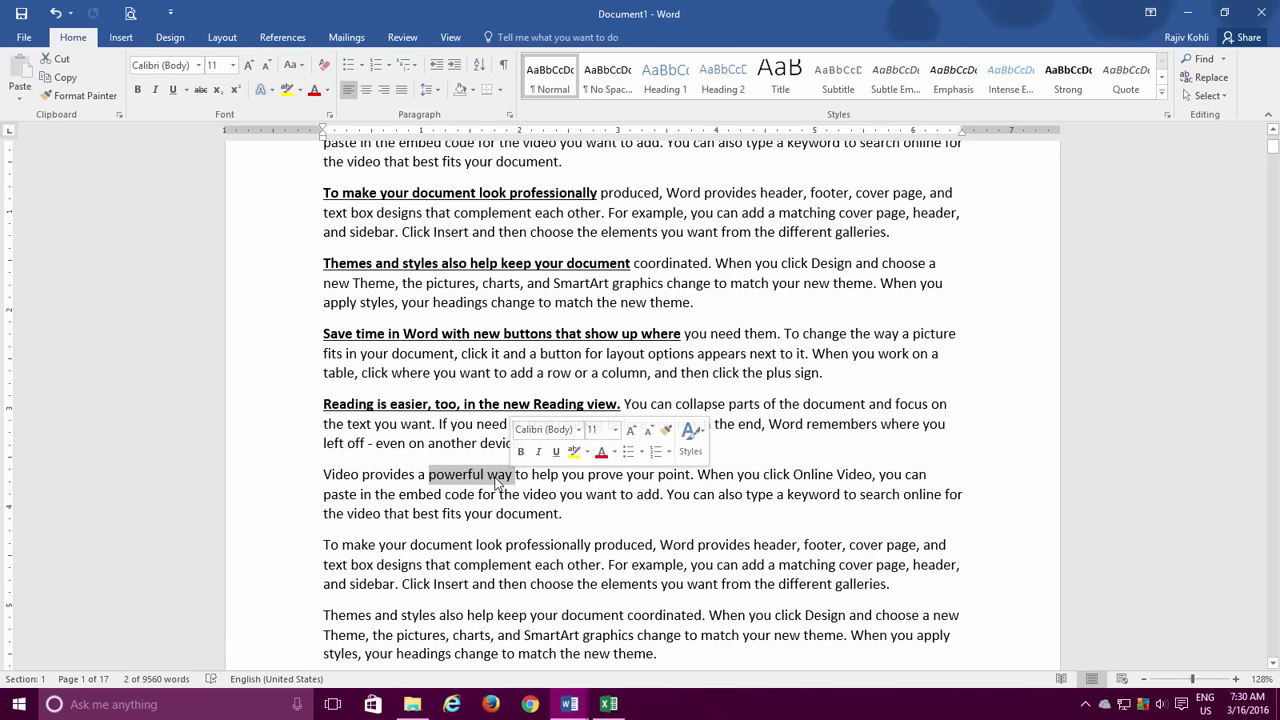
pyautogui.doubleClick(497, 480)
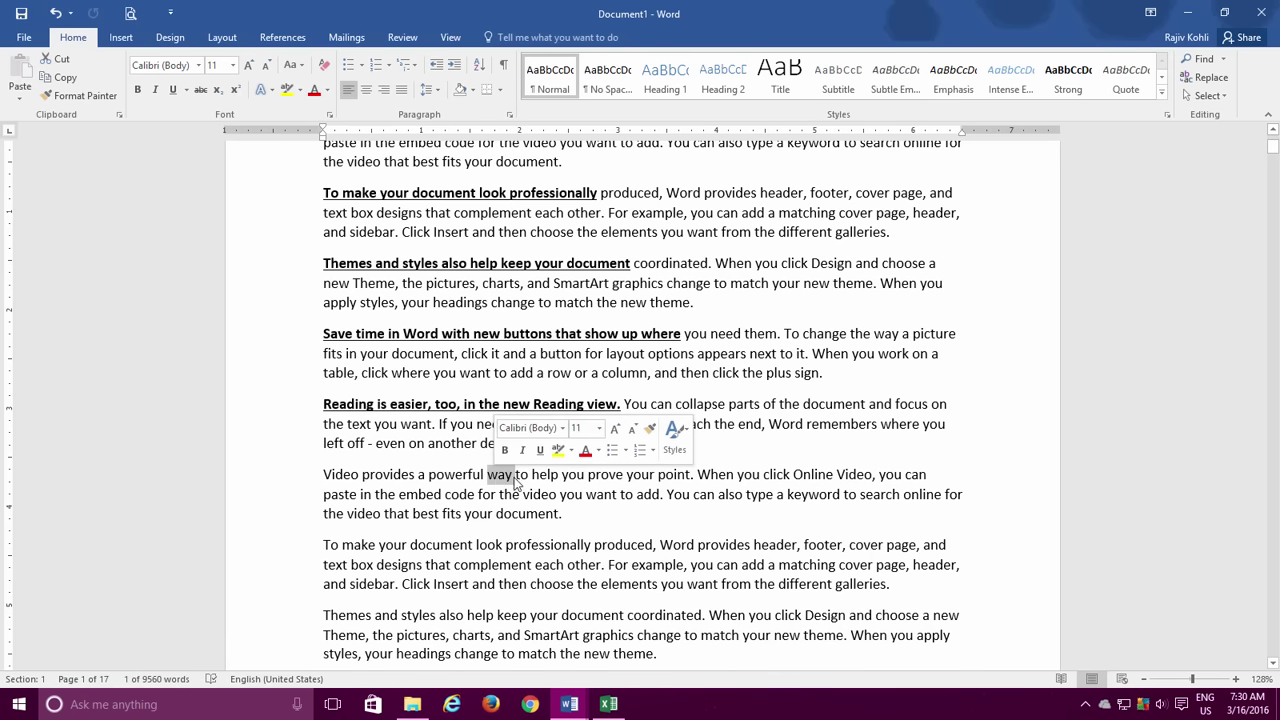
pyautogui.click(515, 480)
pyautogui.moveTo(519, 476); pyautogui.dragTo(630, 478)
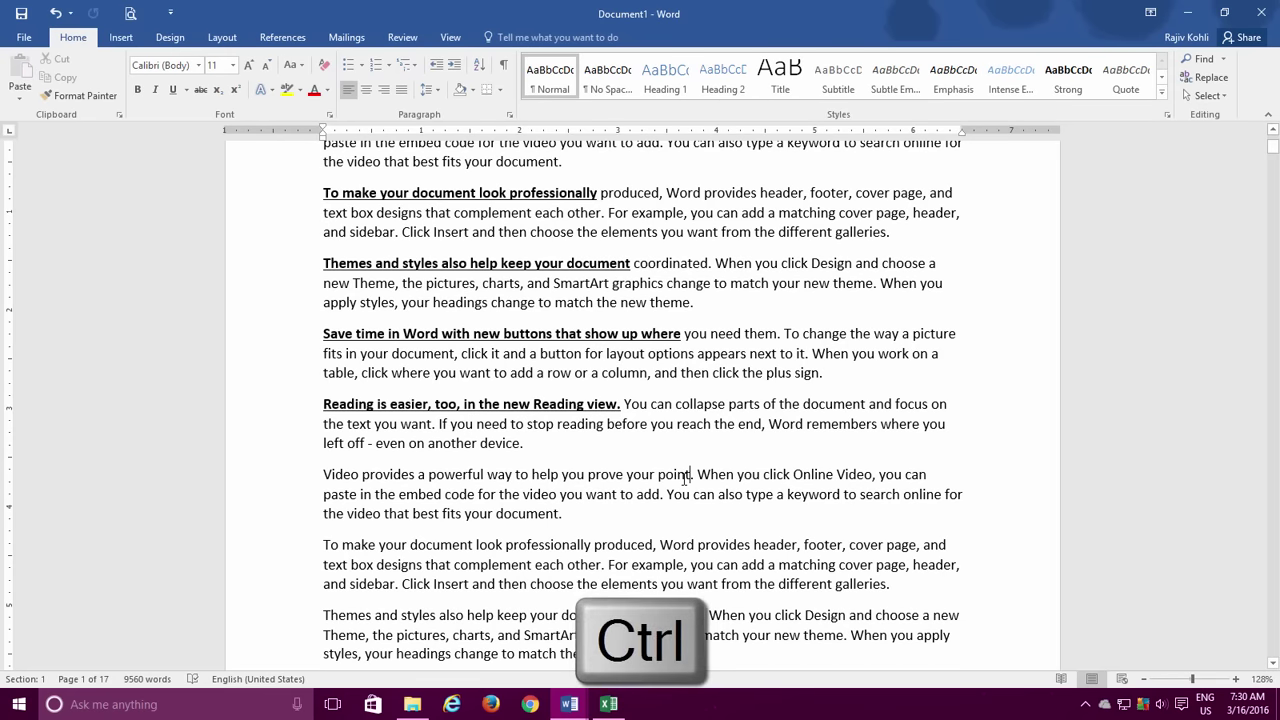
# Zoom the Word document out and back in to 148% with Ctrl+wheel
pyautogui.keyDown('ctrl'); pyautogui.scroll(-2, 688, 477); pyautogui.keyUp('ctrl')
pyautogui.keyDown('ctrl'); pyautogui.scroll(-4, 684, 477); pyautogui.keyUp('ctrl')
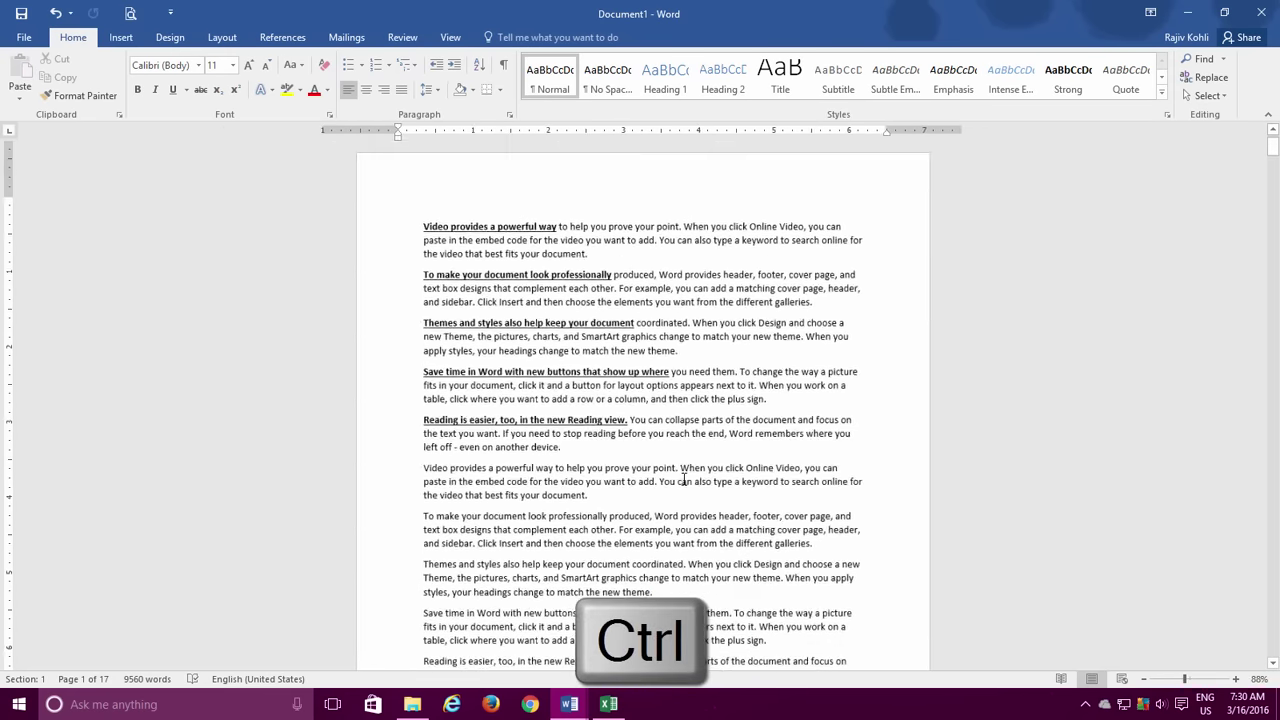
pyautogui.keyDown('ctrl'); pyautogui.scroll(-1, 678, 487); pyautogui.keyUp('ctrl')
pyautogui.keyDown('ctrl'); pyautogui.scroll(8, 678, 487); pyautogui.keyUp('ctrl')
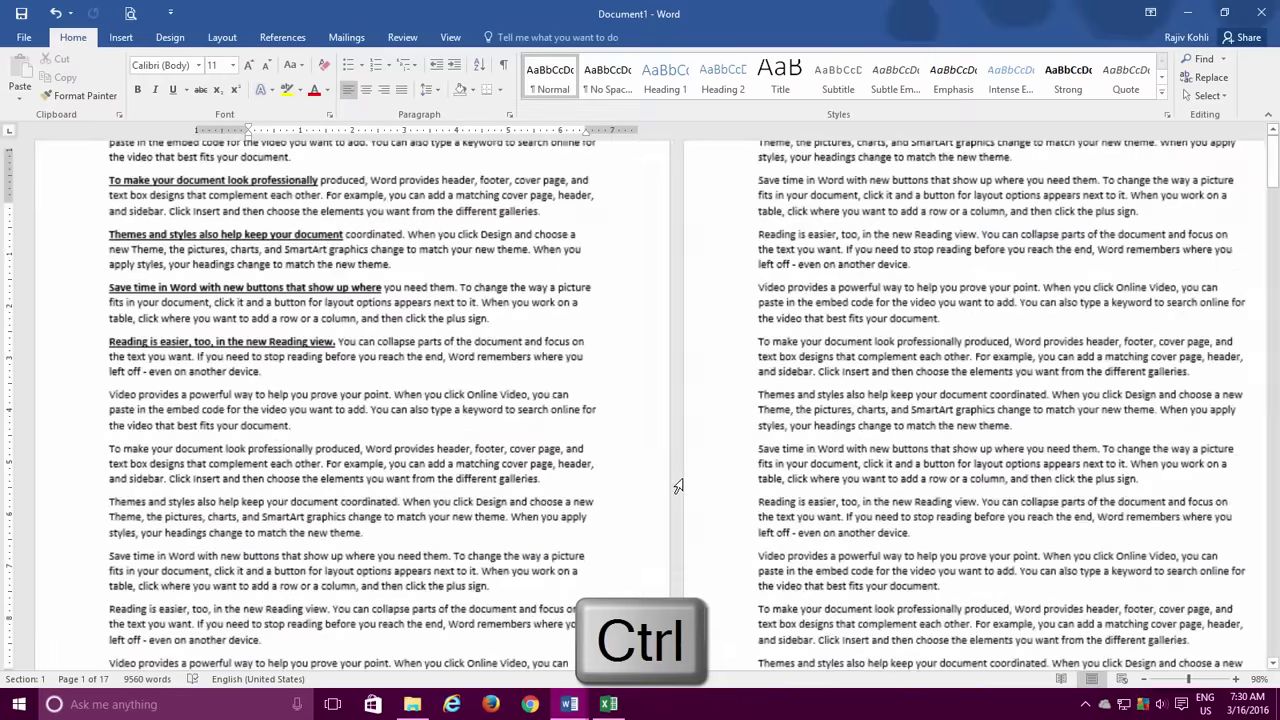
# Restore the Word window from full screen, then return it to full screen
pyautogui.click(610, 705)
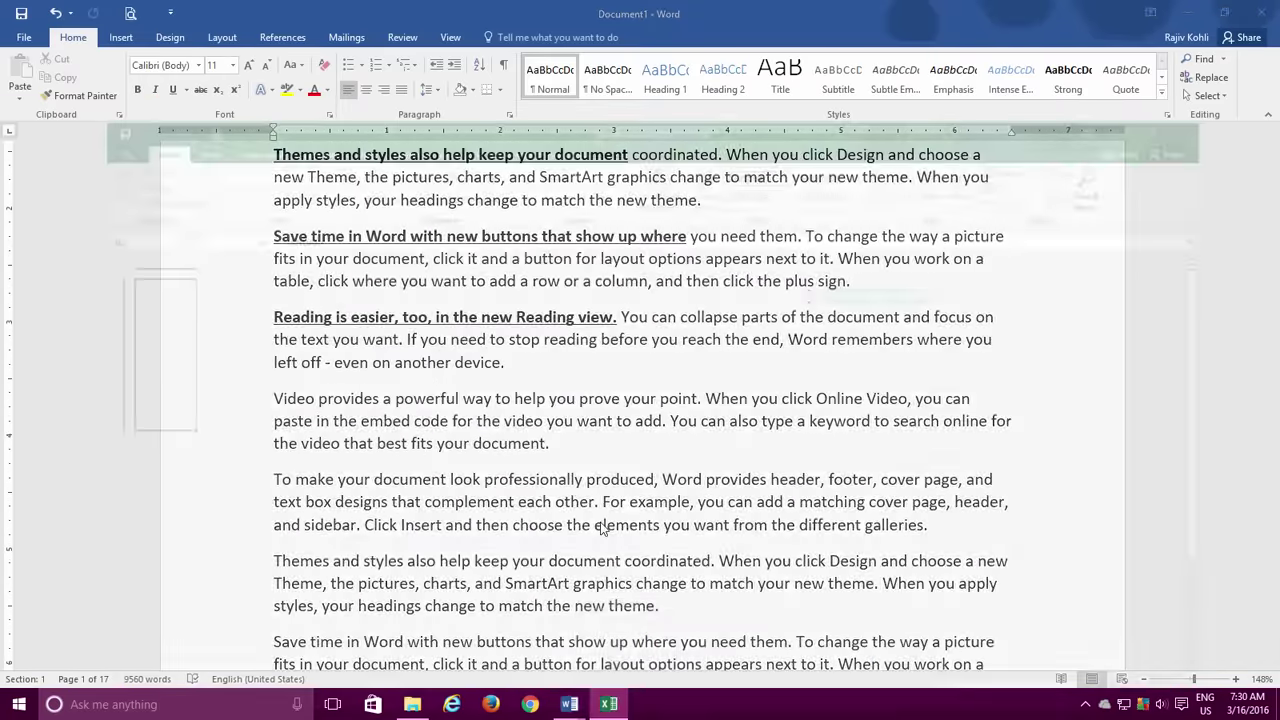
pyautogui.keyDown('ctrl'); pyautogui.scroll(-4, 510, 430); pyautogui.keyUp('ctrl')
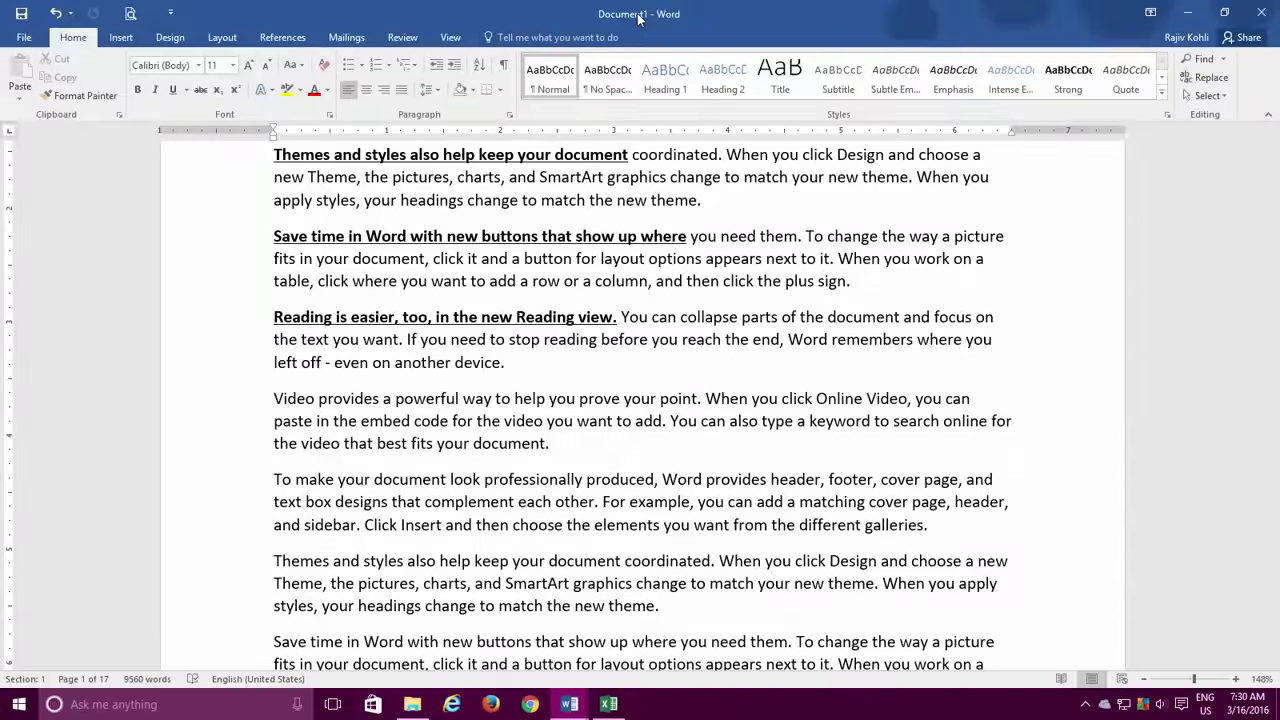
pyautogui.doubleClick(638, 16)
pyautogui.moveTo(194, 30); pyautogui.dragTo(300, 2)
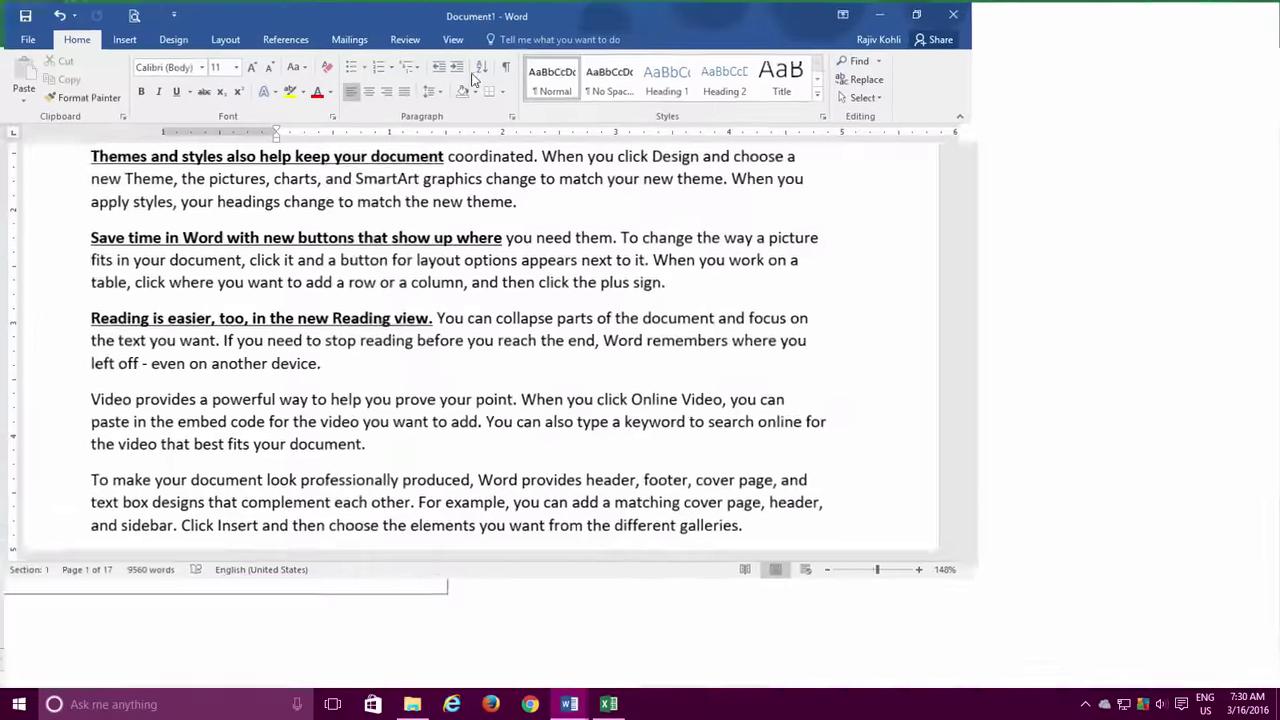
# Restore the Excel calendar window to a smaller size, then maximize it again
pyautogui.hotkey('alt', 'Tab')
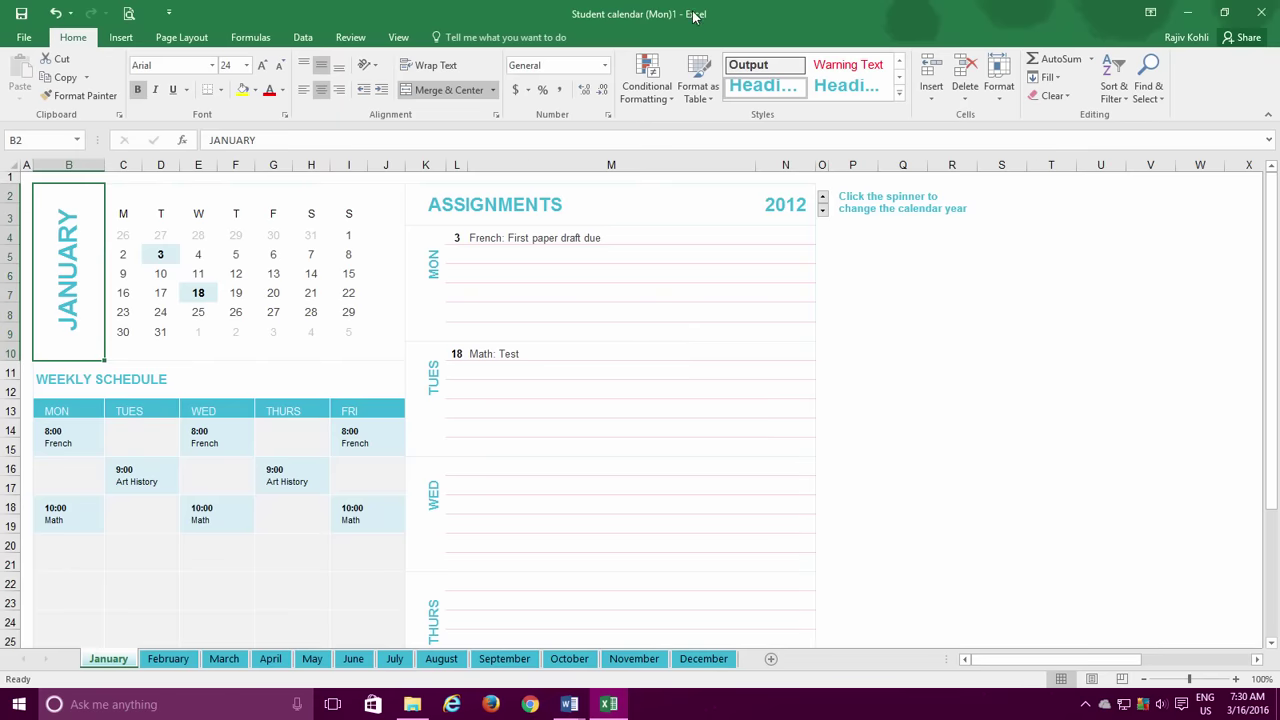
pyautogui.doubleClick(697, 14)
pyautogui.doubleClick(693, 18)
# Launch Notepad from the Win+R Run prompt, then close it via its title-bar icon
pyautogui.press('super+r')
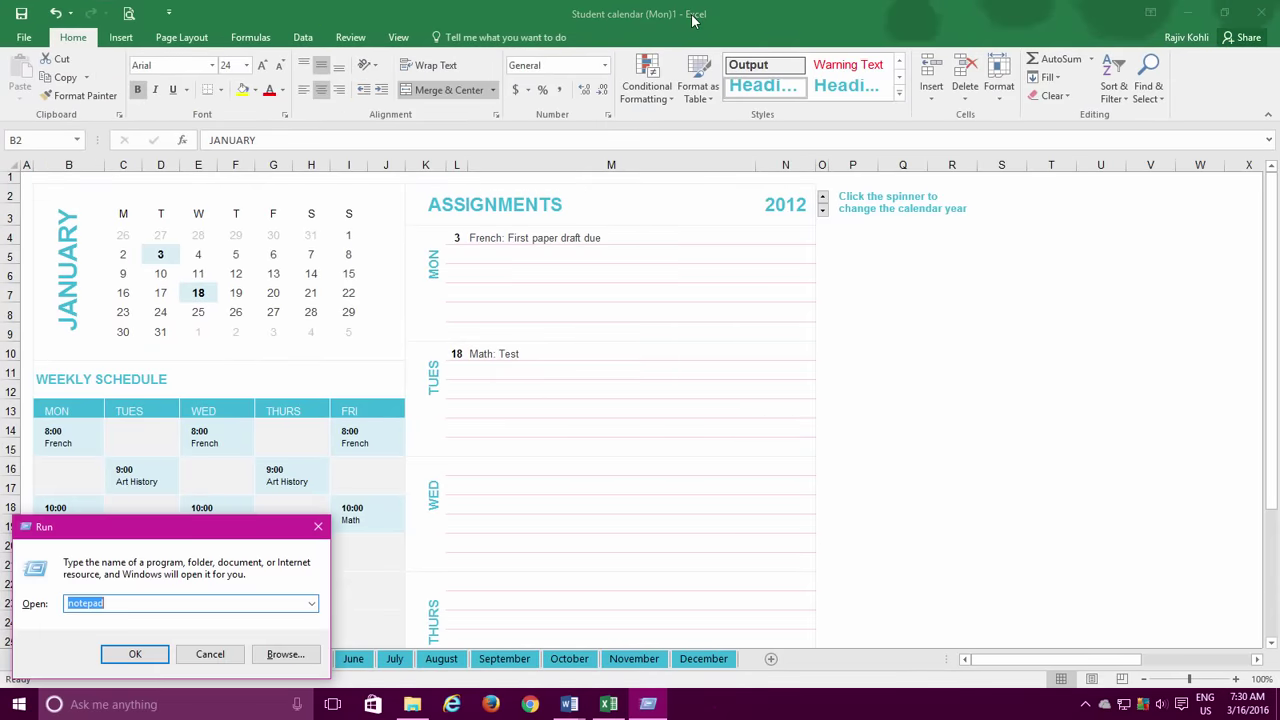
pyautogui.press('Return')
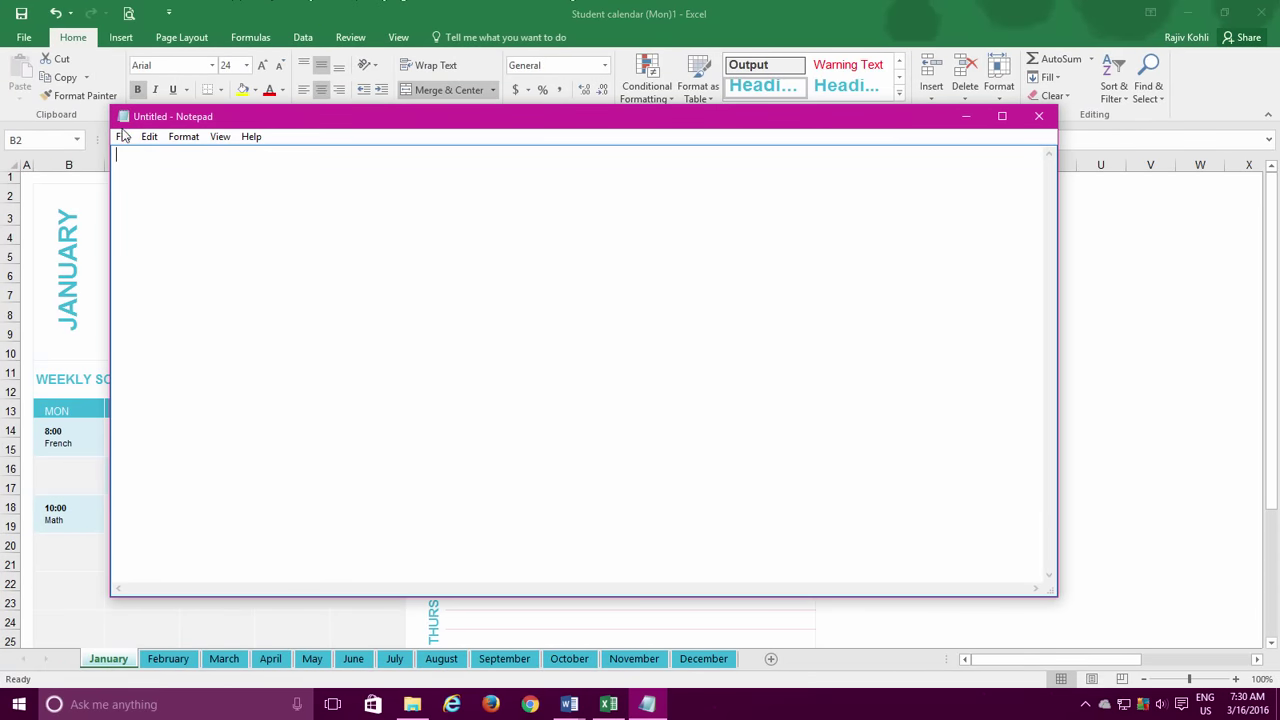
pyautogui.doubleClick(124, 119)
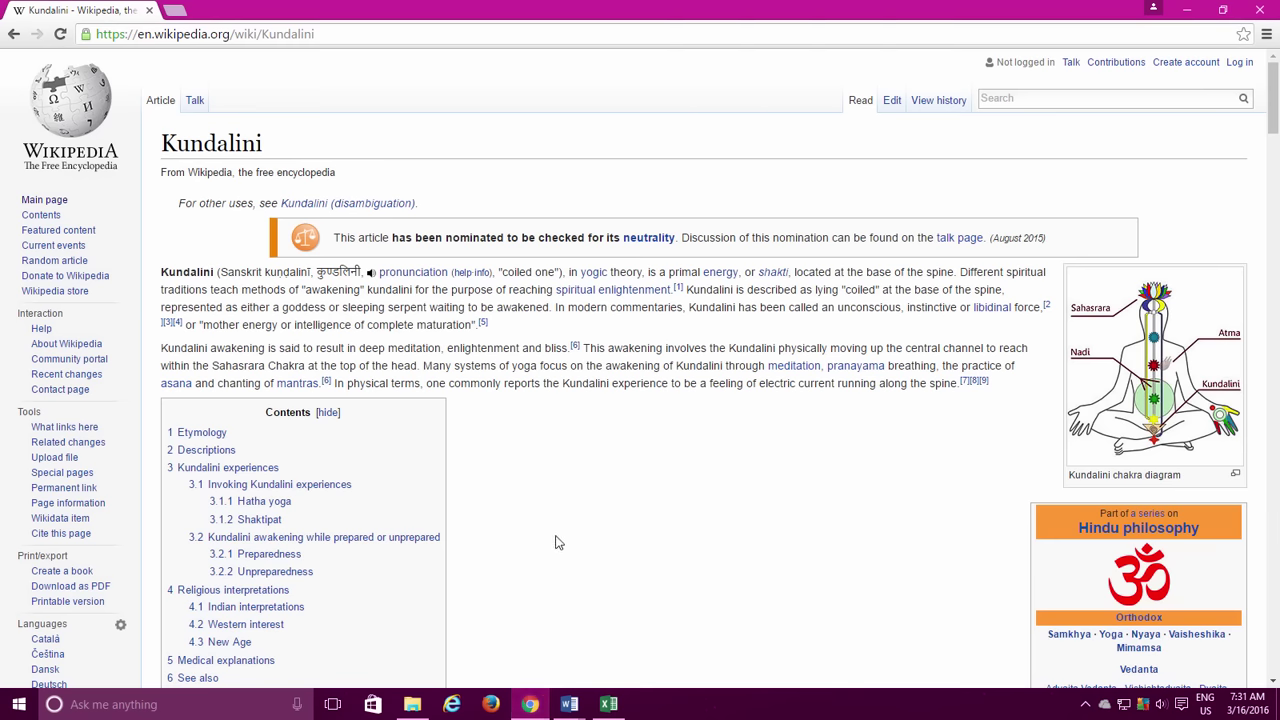
pyautogui.press('ctrl')
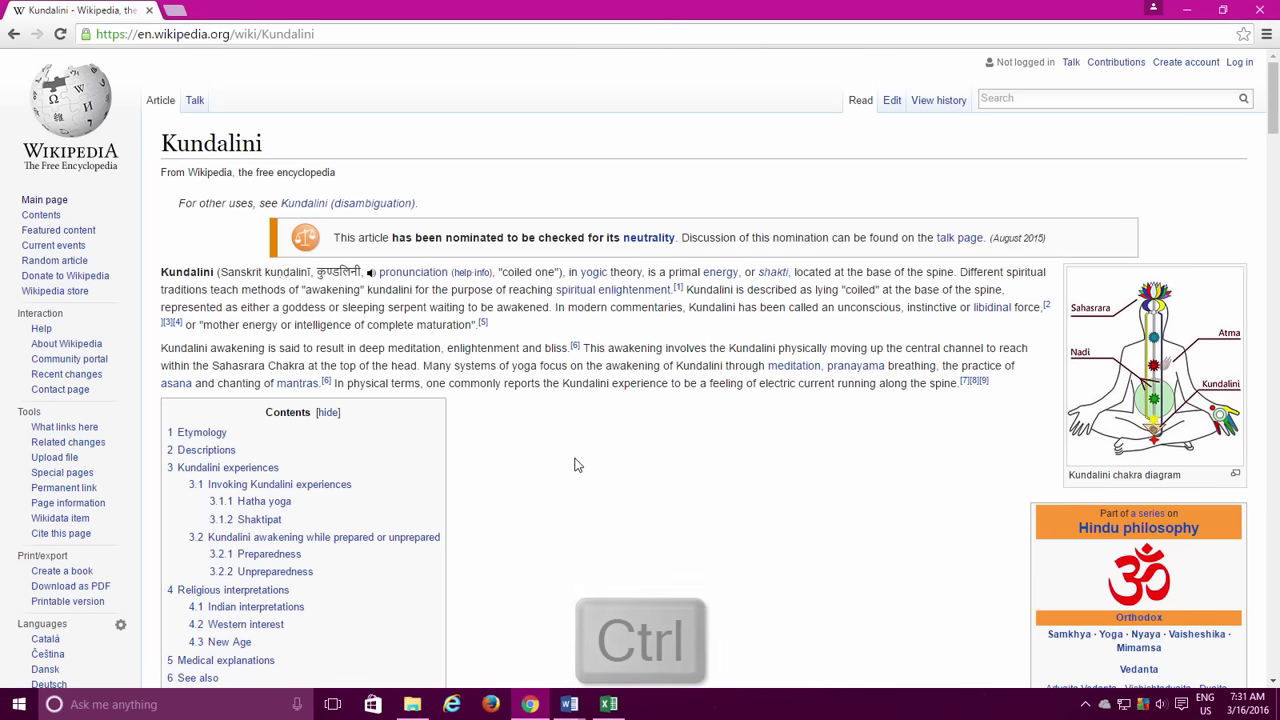
pyautogui.keyDown('ctrl'); pyautogui.click(601, 297); pyautogui.keyUp('ctrl')
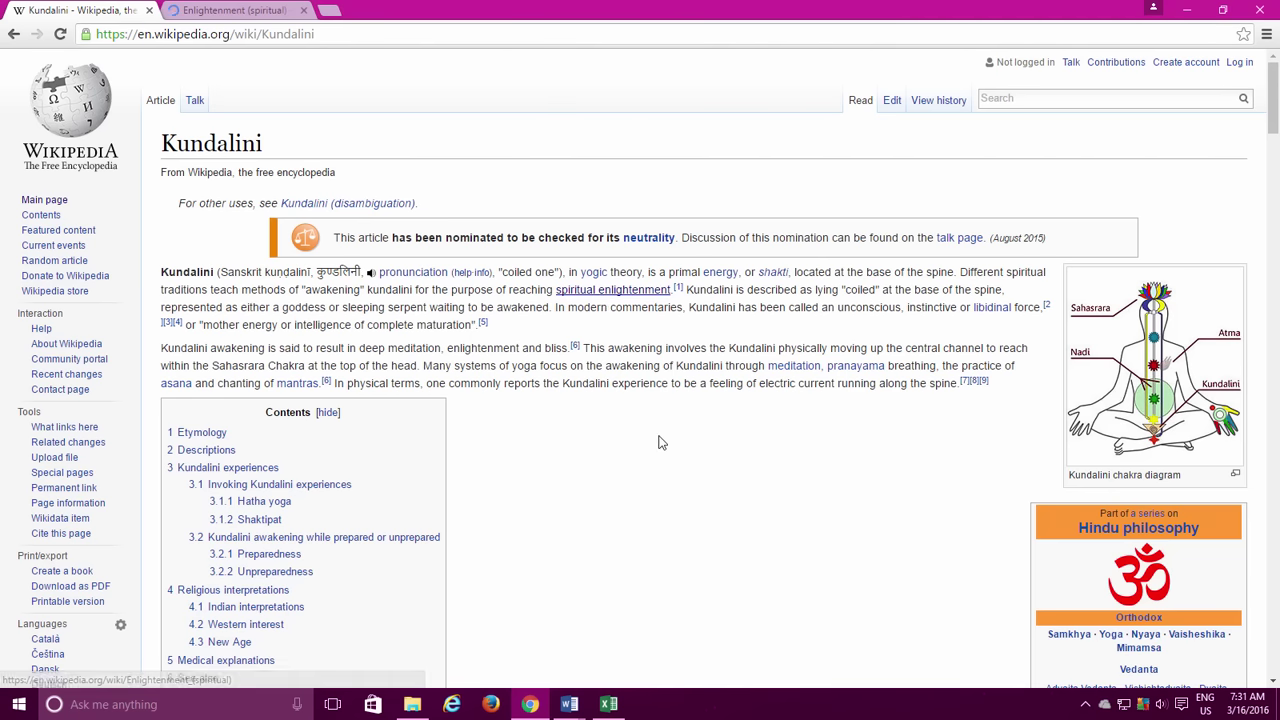
pyautogui.click(220, 12)
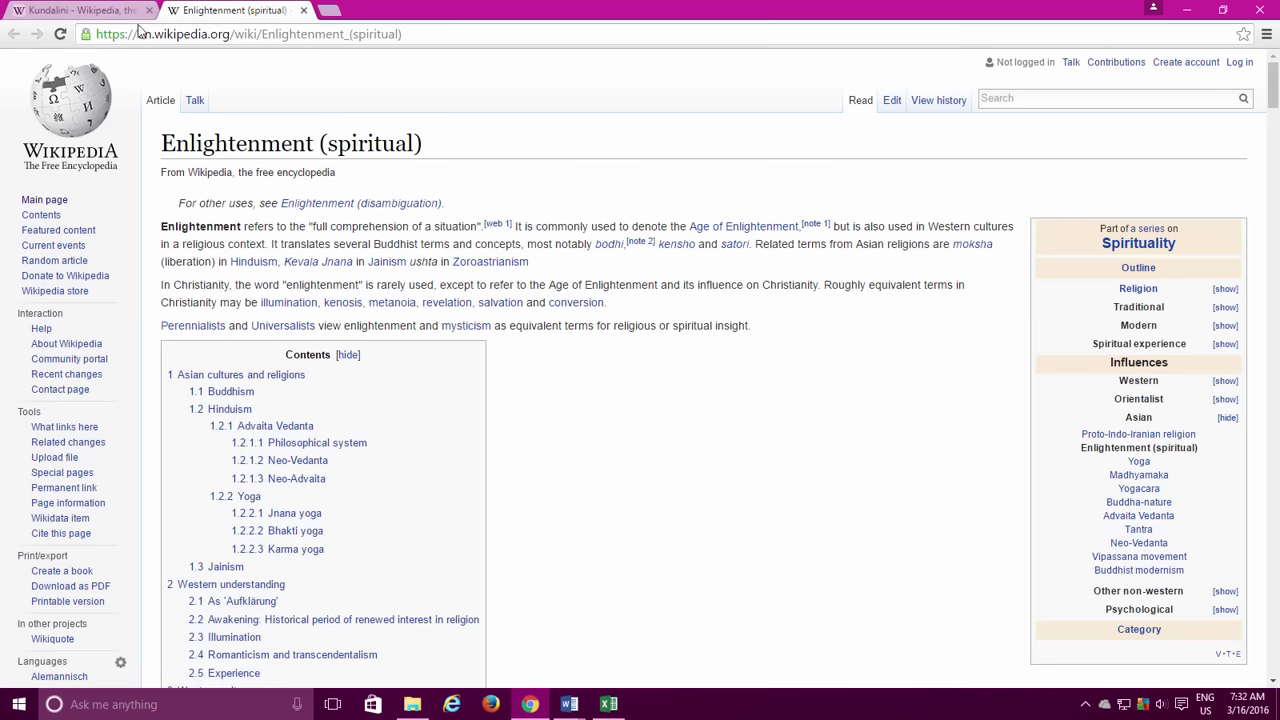
pyautogui.keyDown('ctrl'); pyautogui.click(436, 310); pyautogui.keyUp('ctrl')
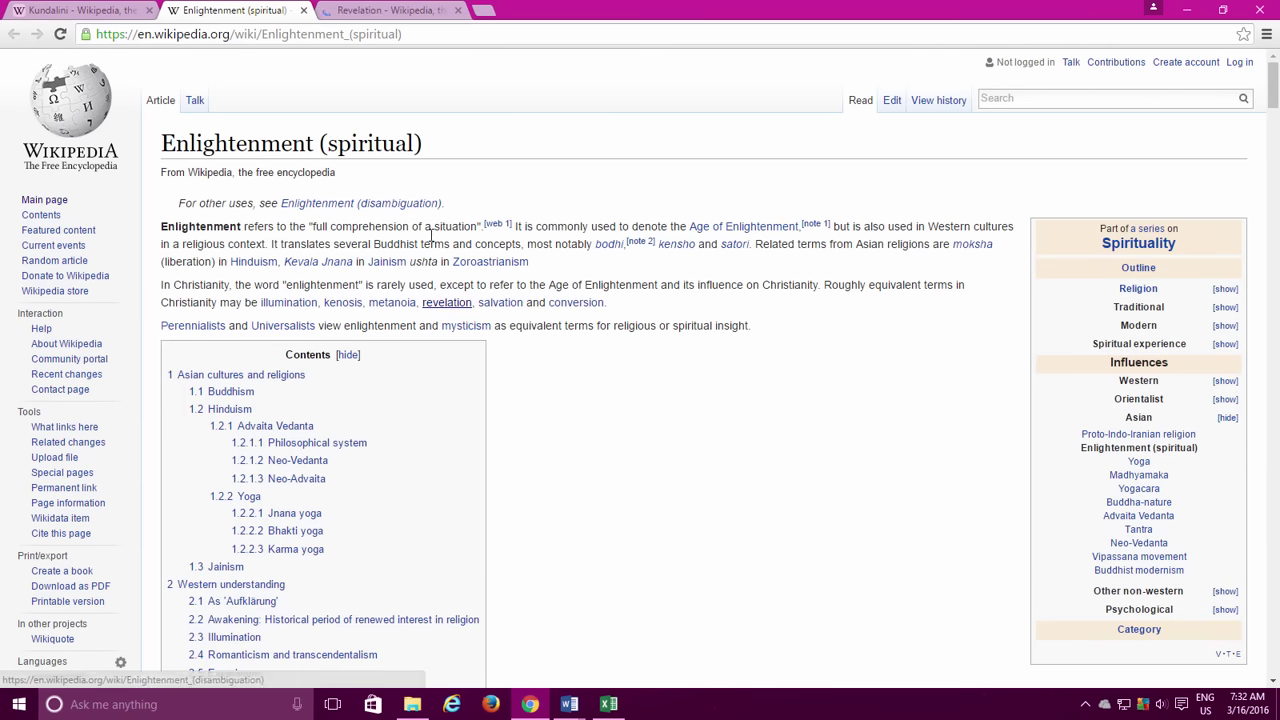
pyautogui.keyDown('ctrl'); pyautogui.click(567, 306); pyautogui.keyUp('ctrl')
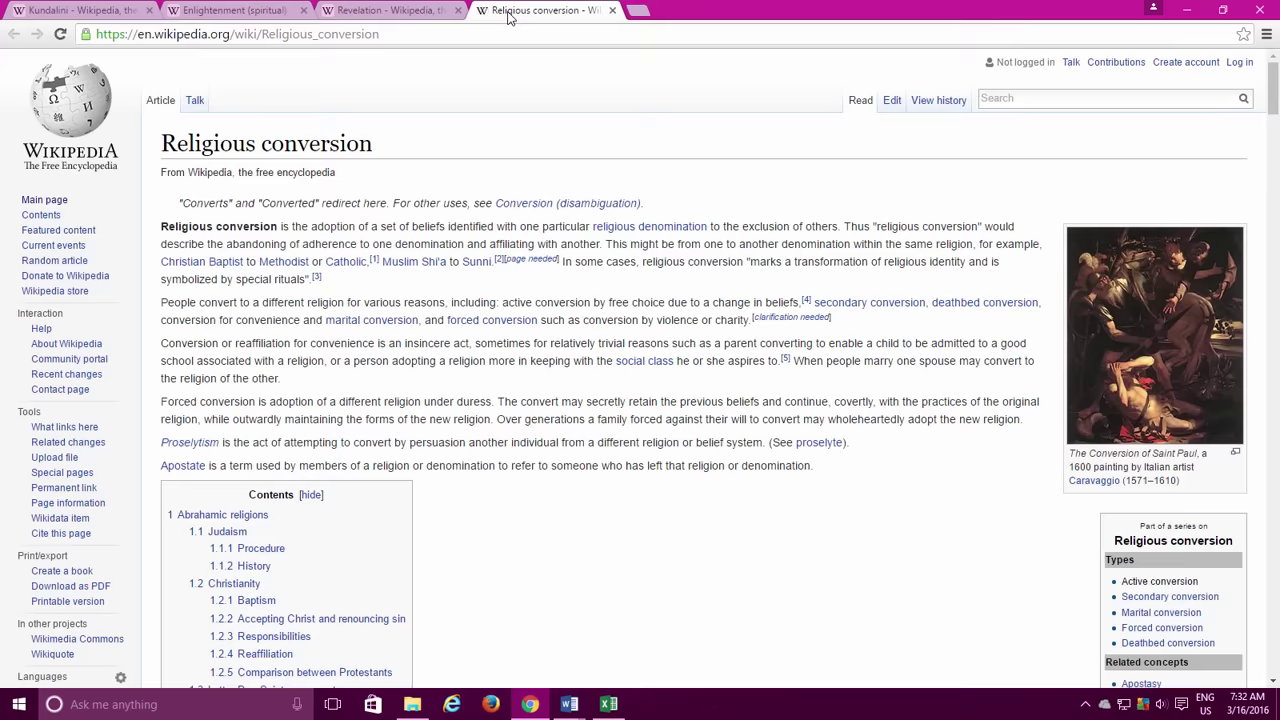
pyautogui.middleClick(510, 17)
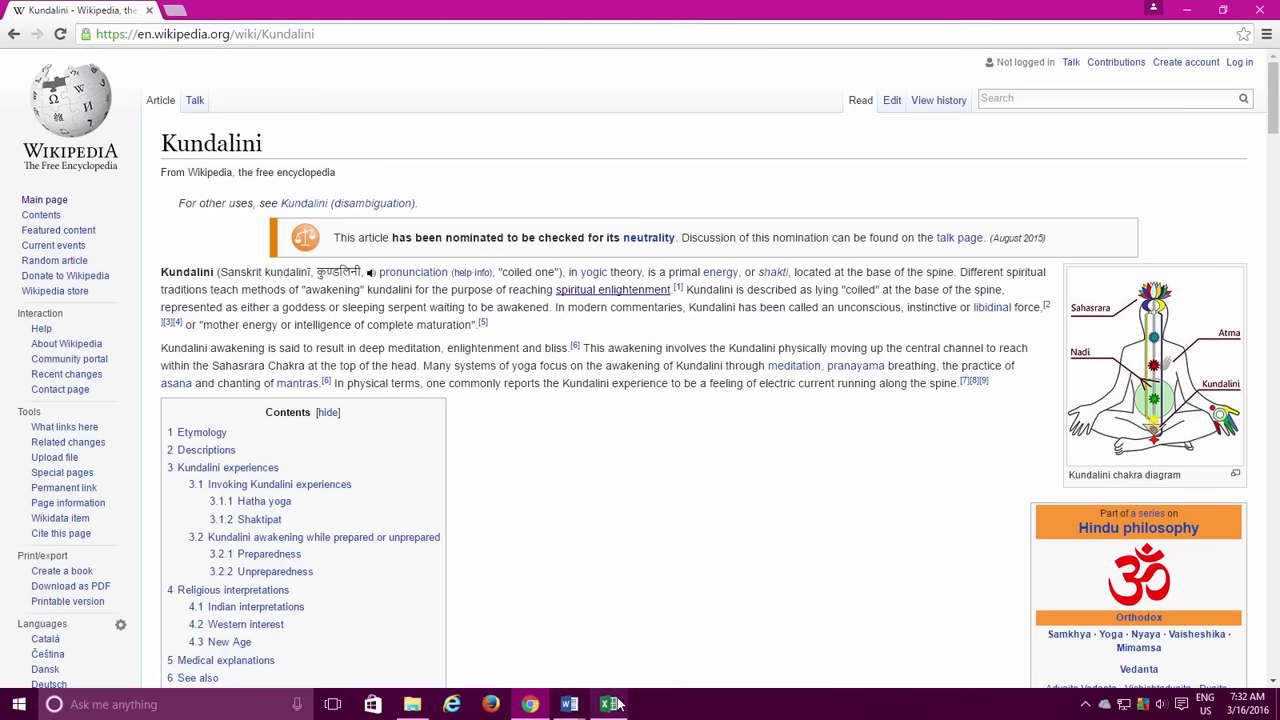
pyautogui.click(608, 704)
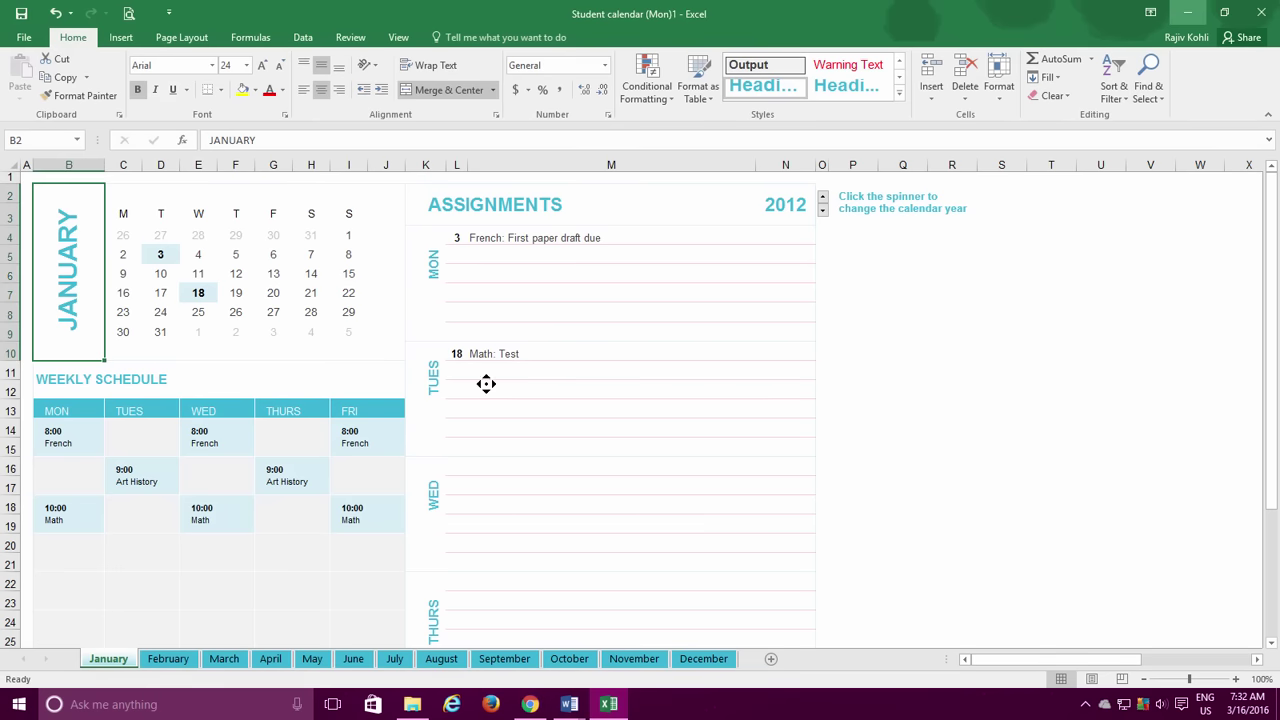
# Scroll around the calendar sheet, then return to the Kundalini article and middle-click to autoscroll
pyautogui.scroll(-1, 486, 390)
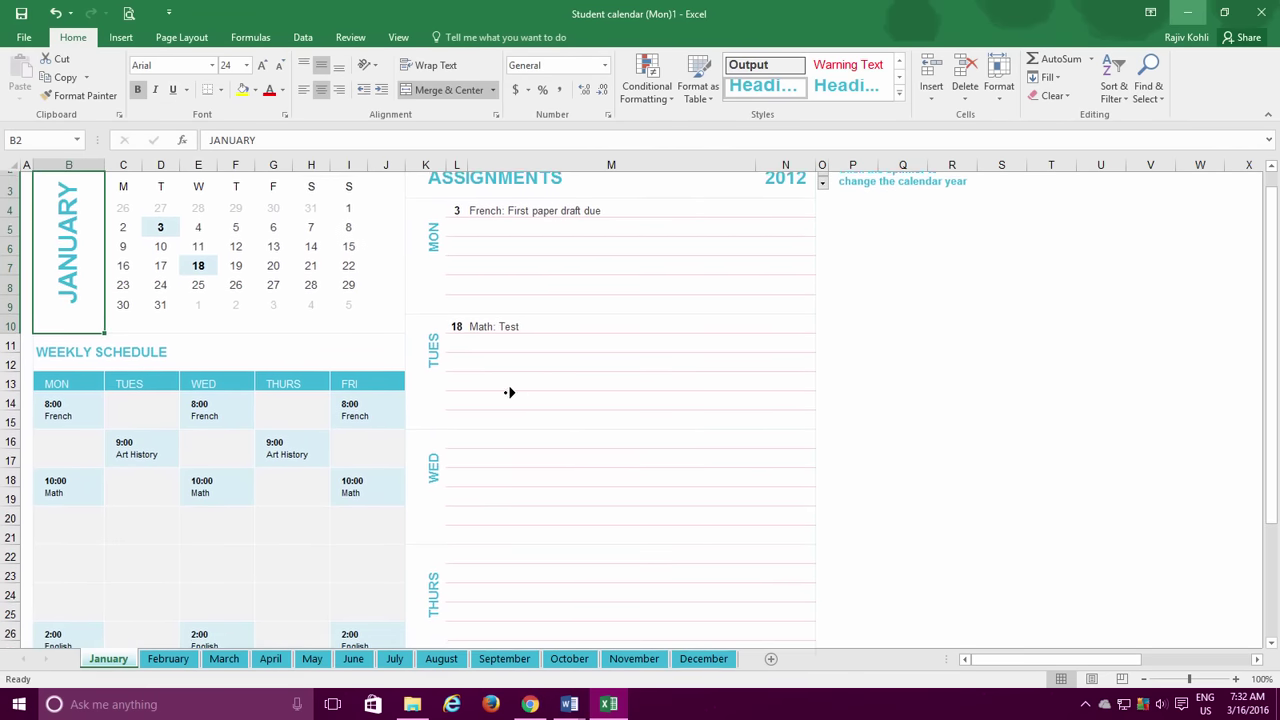
pyautogui.hscroll(2, 509, 392)
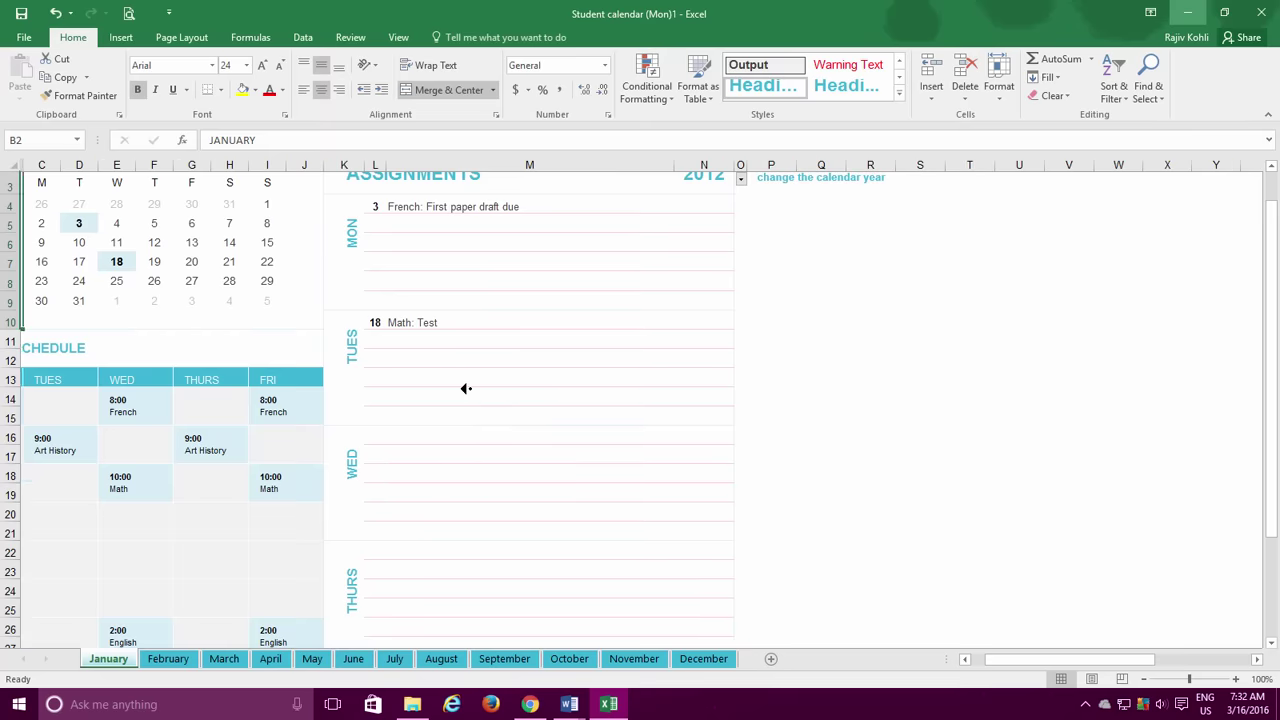
pyautogui.hscroll(-2, 466, 388)
pyautogui.scroll(-2, 450, 435)
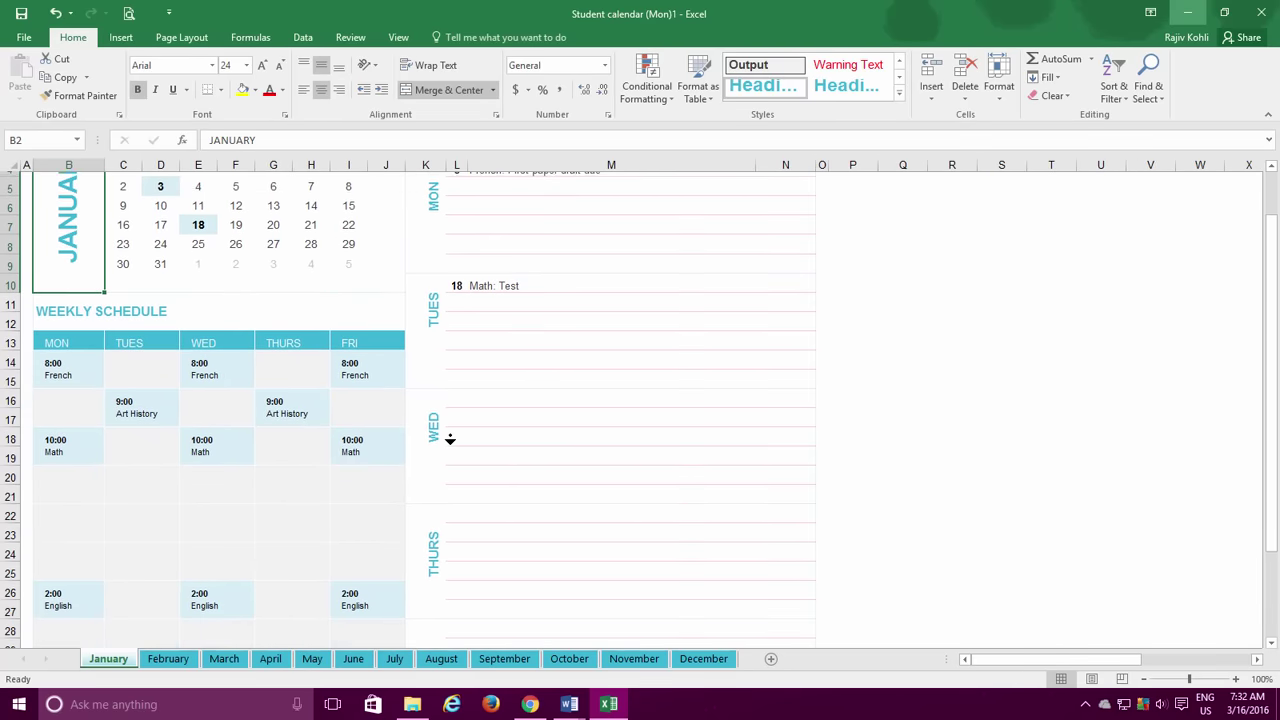
pyautogui.scroll(-3, 450, 440)
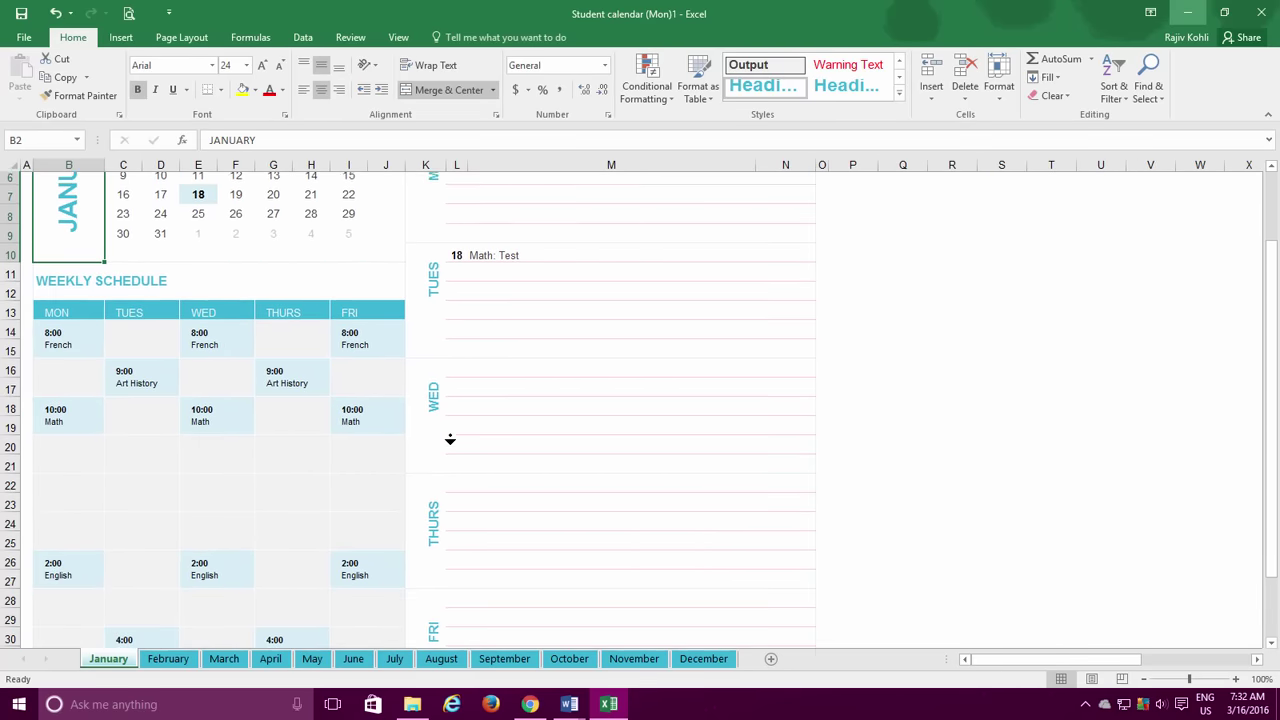
pyautogui.click(519, 706)
pyautogui.middleClick(517, 428)
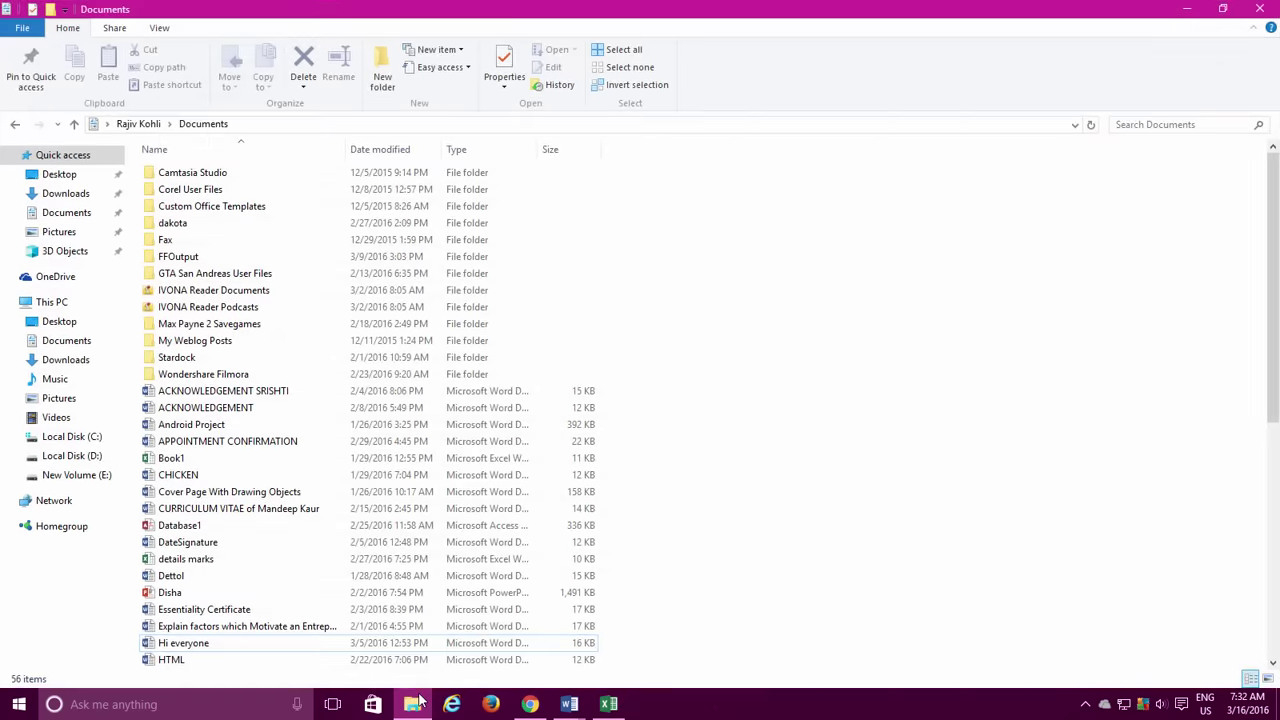
# Shift+right-click the first ACKNOWLEDGEMENT document to show extended options such as Copy as path
pyautogui.click(255, 400)
pyautogui.rightClick(257, 399)
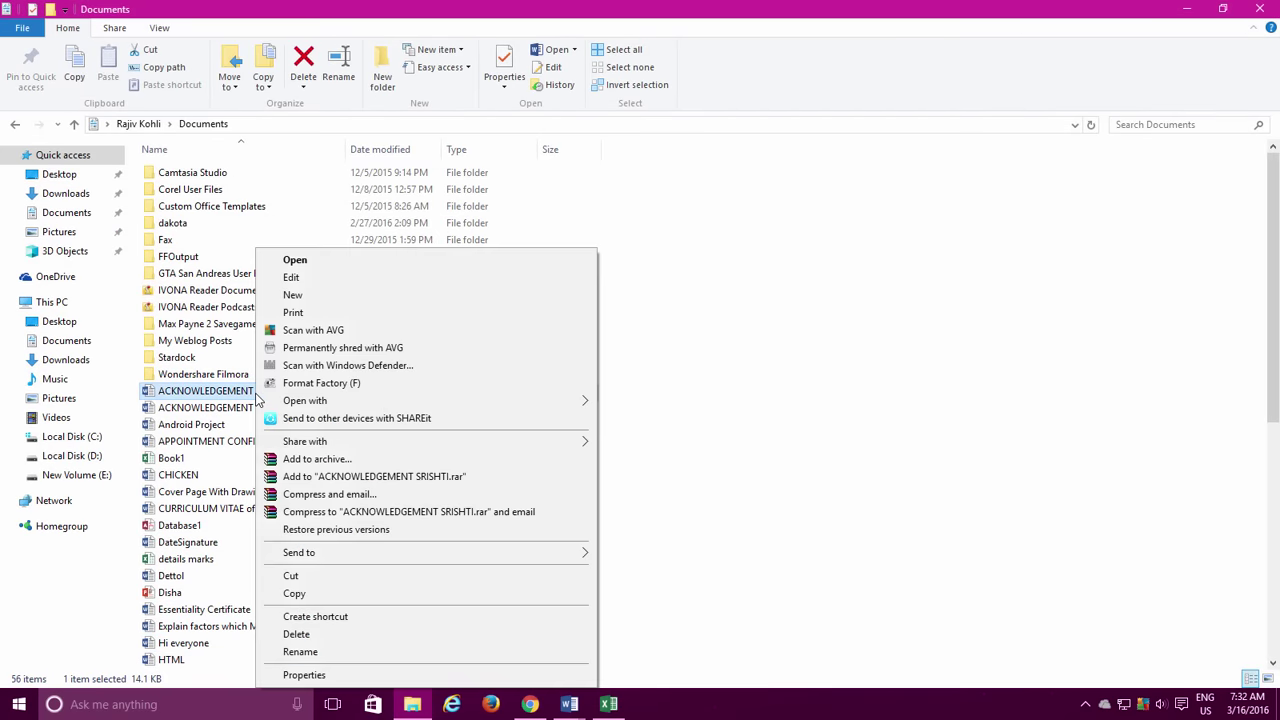
pyautogui.press('shift')
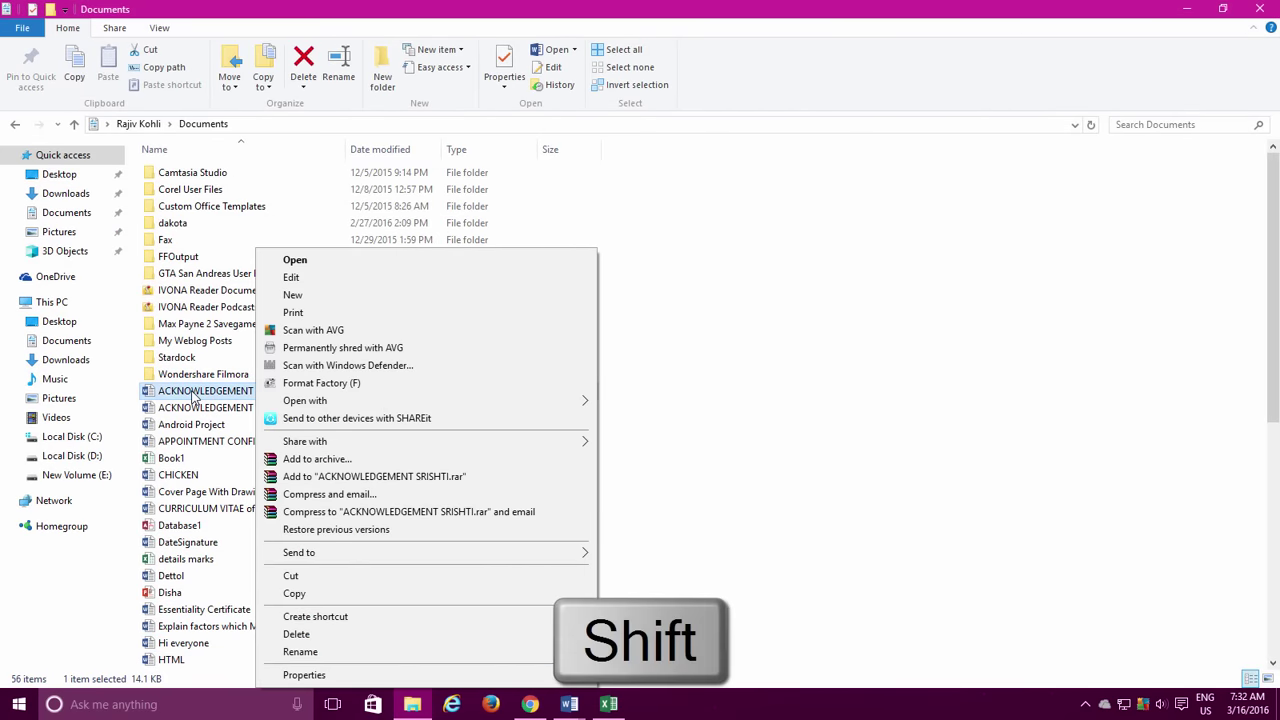
pyautogui.keyDown('shift'); pyautogui.rightClick(193, 397); pyautogui.keyUp('shift')
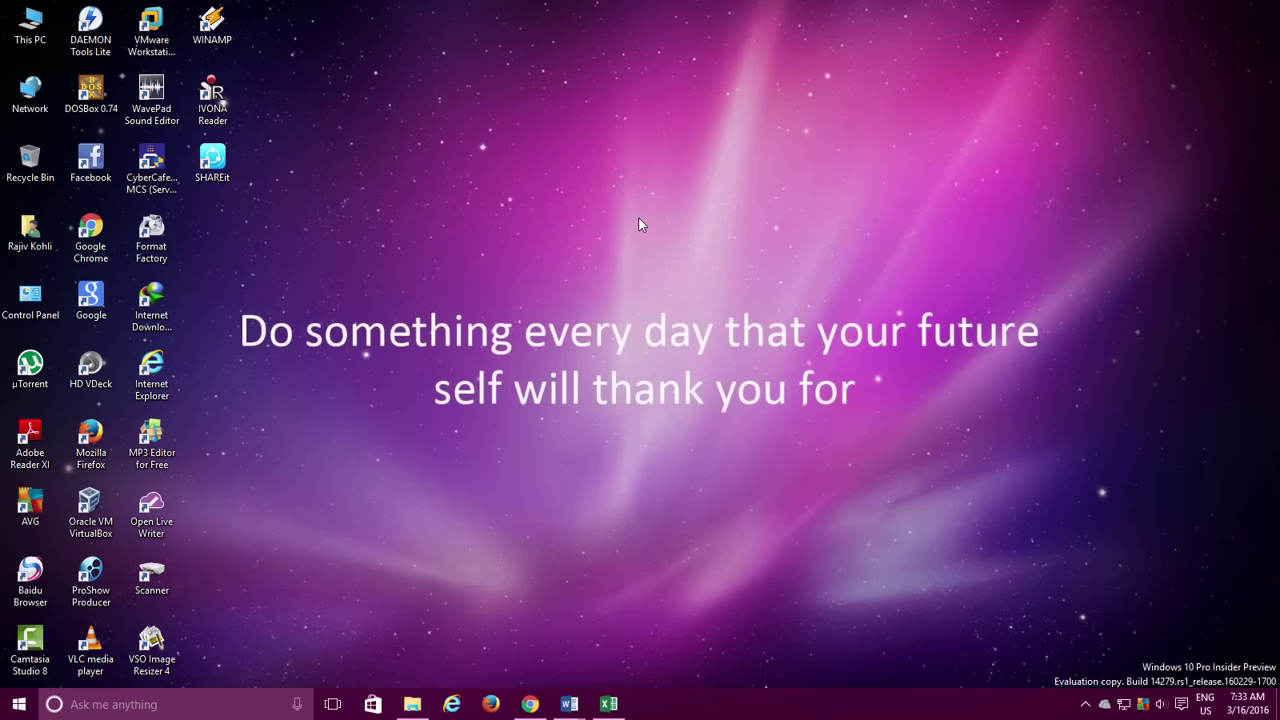
# Trigger the Mouse Keys prompt with Left Alt+Left Shift+Num Lock and move to the Ease of Access Center link
pyautogui.press('shift+alt+Num_Lock')
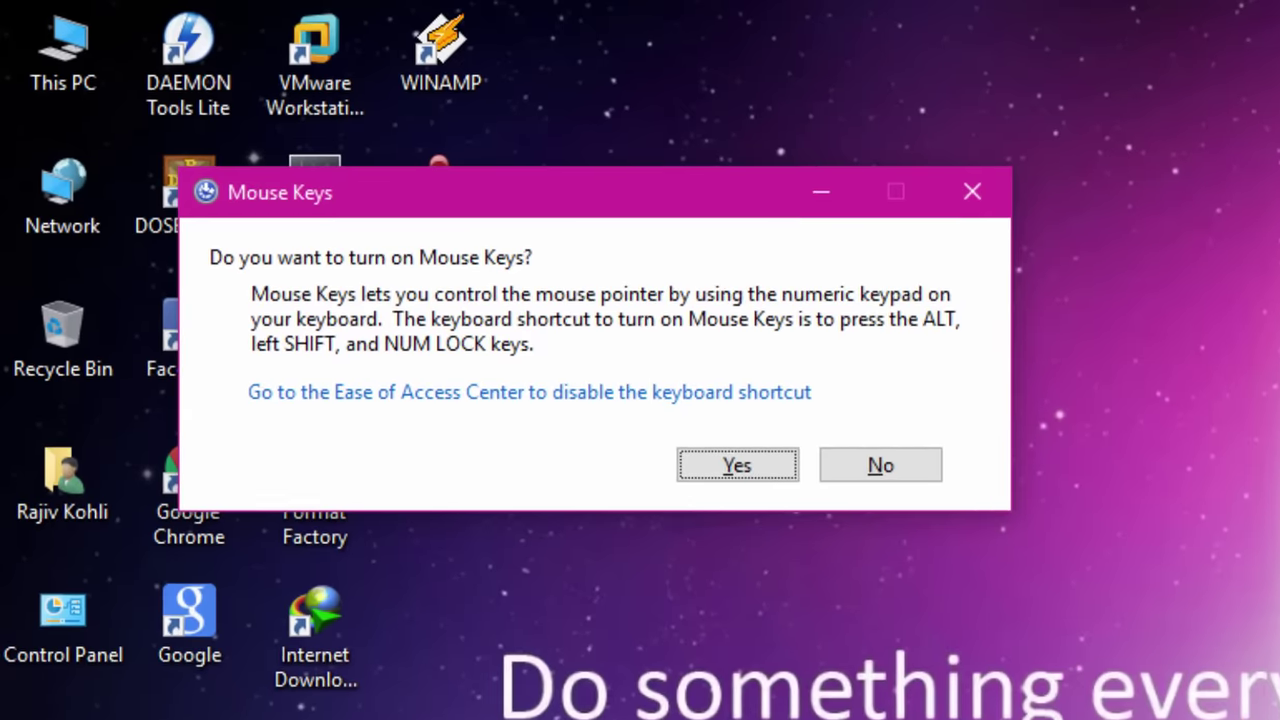
pyautogui.press('Tab')
pyautogui.press('Tab')
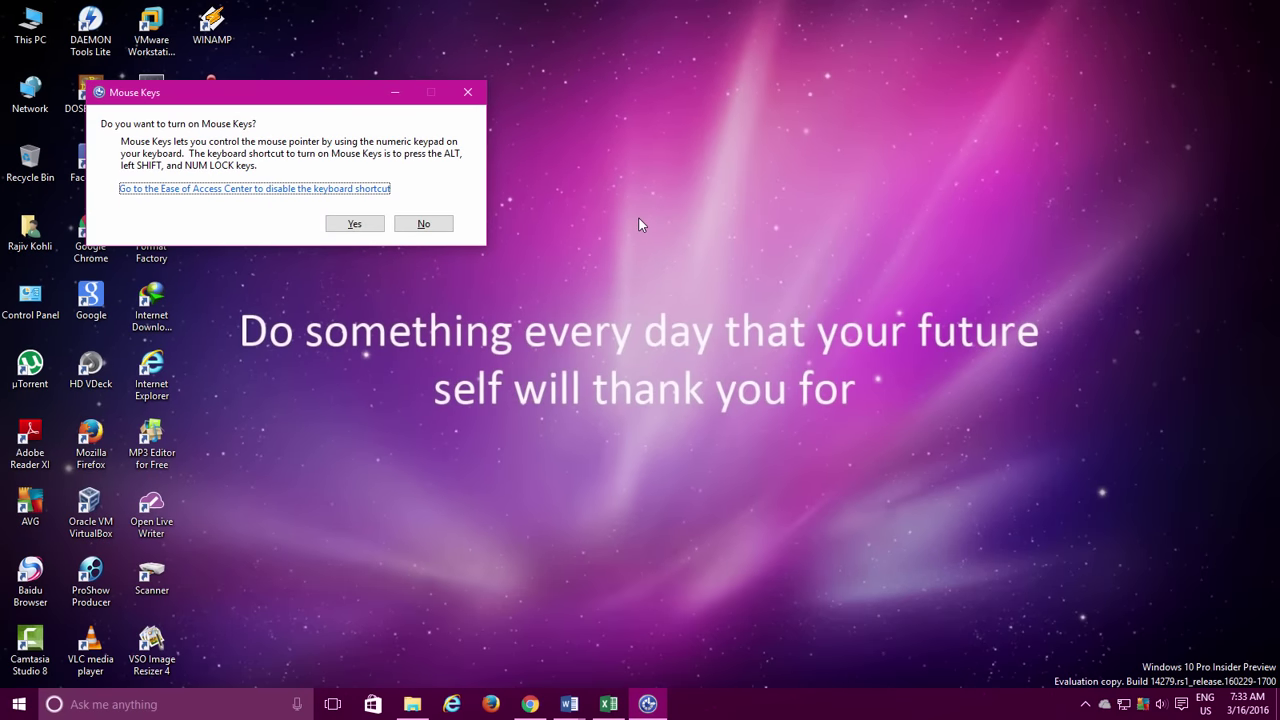
# Open the Mouse Keys setup page, turn on Mouse Keys, and leave top speed at High
pyautogui.press('Return')
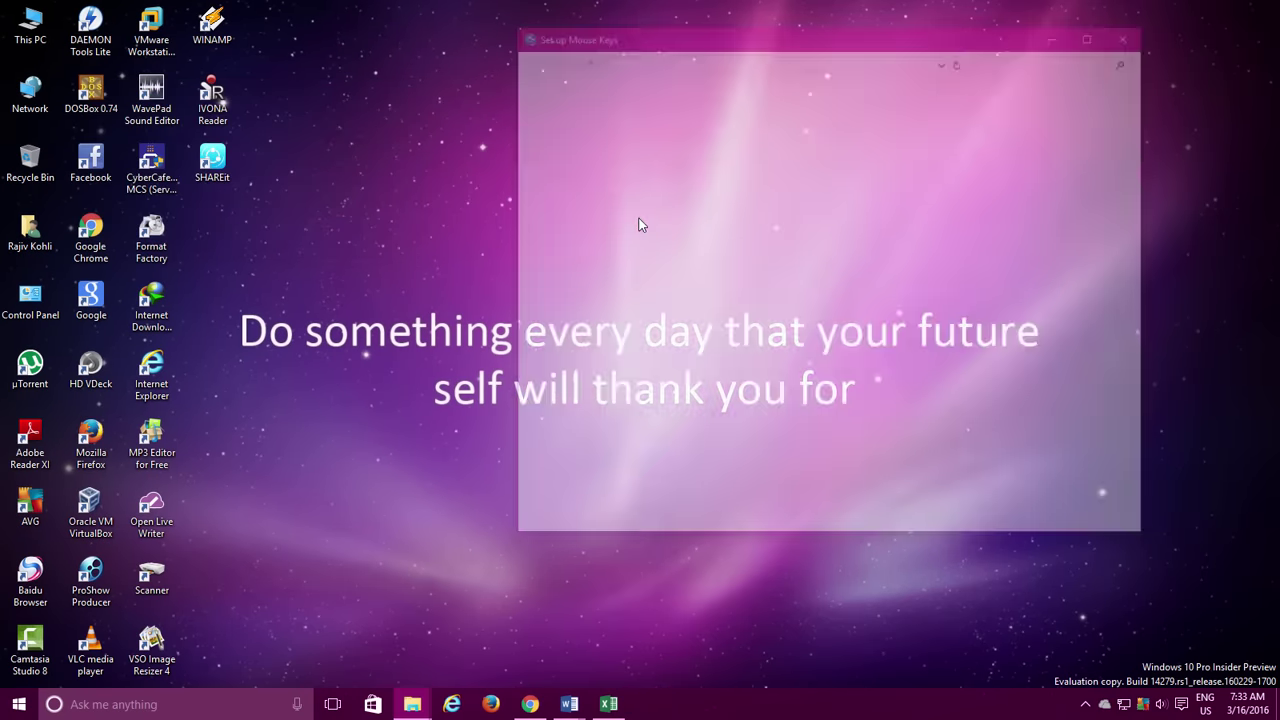
pyautogui.press('space')
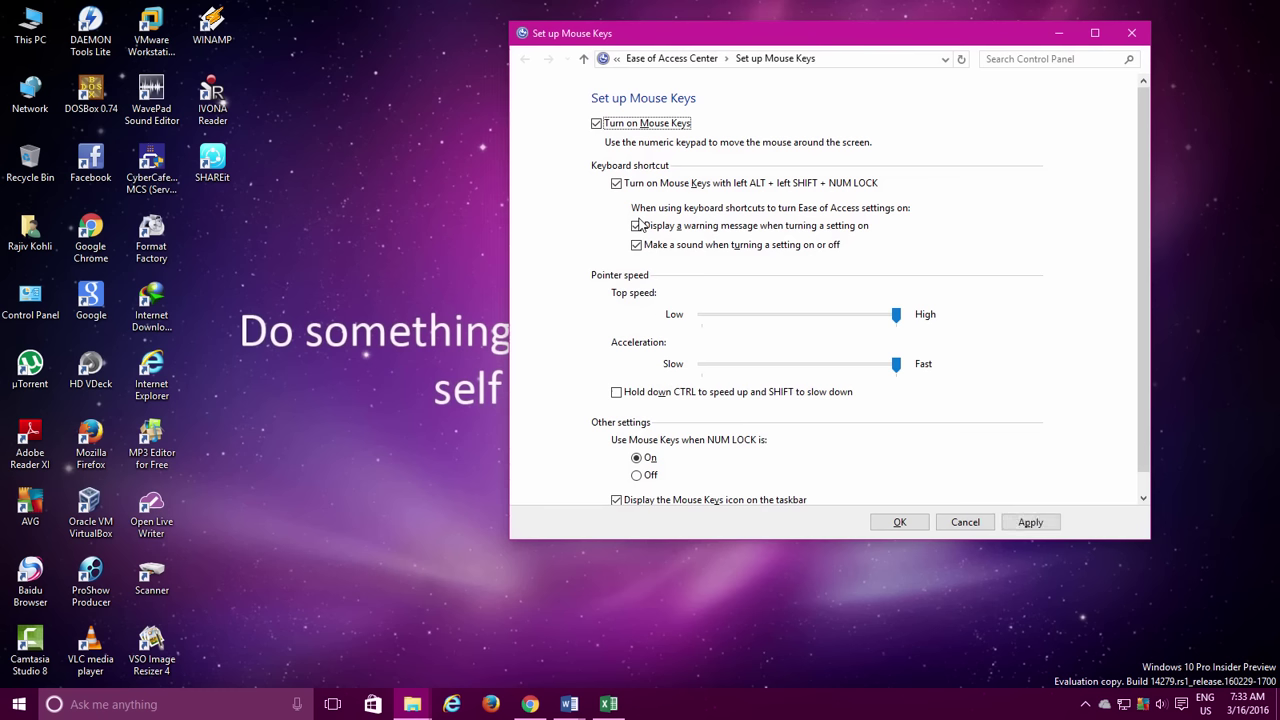
pyautogui.press('Tab')
pyautogui.press('Tab')
pyautogui.press('Tab')
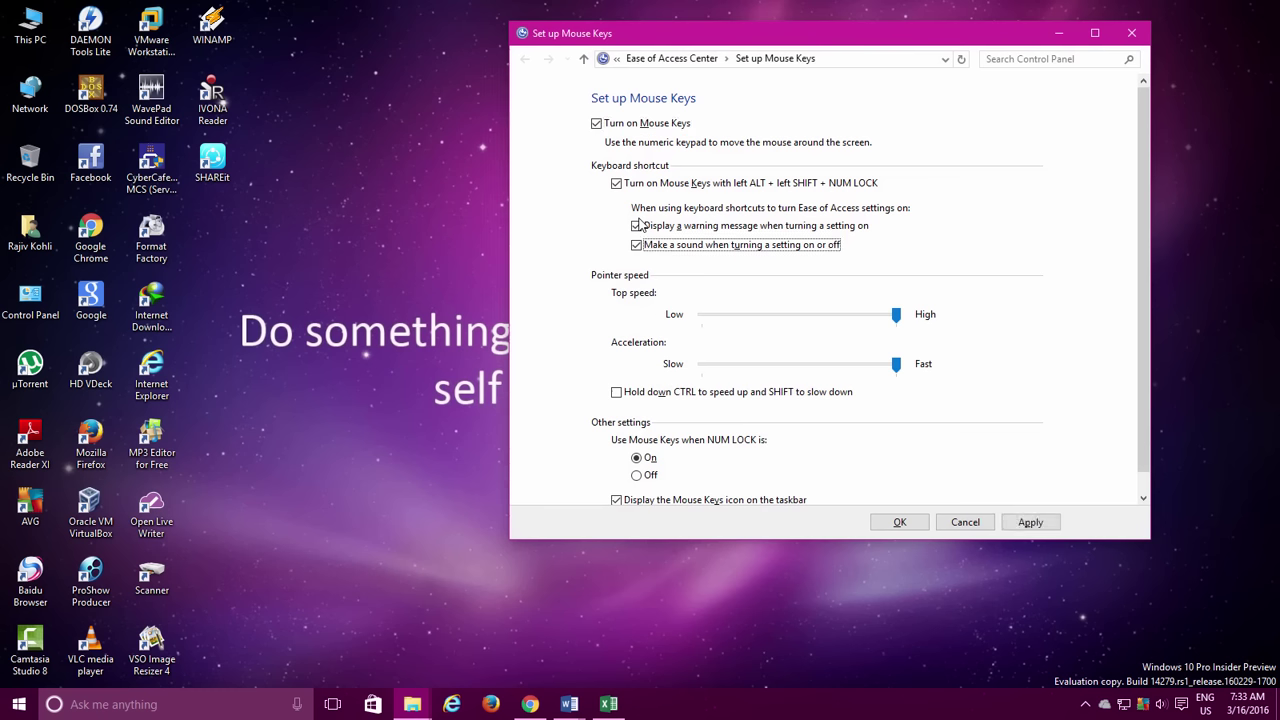
pyautogui.press('Tab')
pyautogui.press('Left')
pyautogui.press('Left')
pyautogui.press('Left')
pyautogui.press('Left')
pyautogui.press('Left')
pyautogui.press('Left')
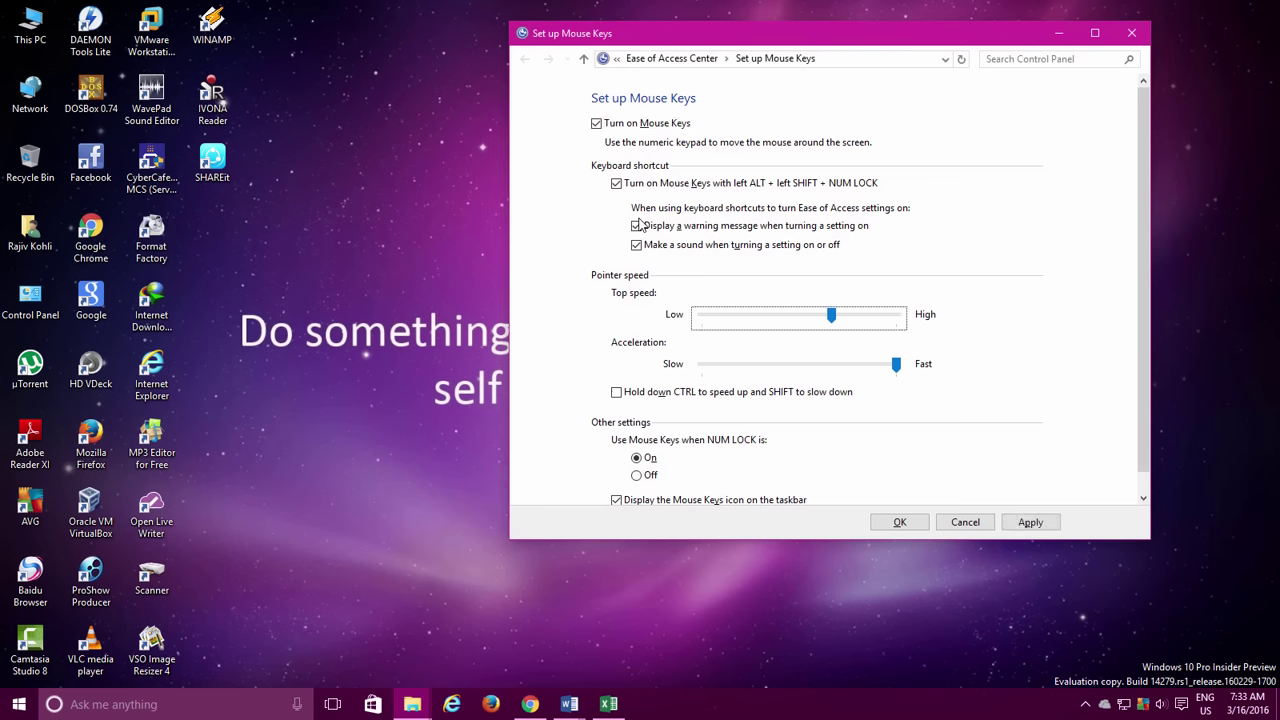
pyautogui.press('Left')
pyautogui.press('Right')
pyautogui.press('Right')
pyautogui.press('Right')
pyautogui.press('Right')
pyautogui.press('Right')
pyautogui.press('Right')
pyautogui.press('Right')
# Keep acceleration at Fast and confirm the Mouse Keys settings with OK
pyautogui.press('Tab')
pyautogui.press('Left')
pyautogui.press('Left')
pyautogui.press('Right')
pyautogui.press('Right')
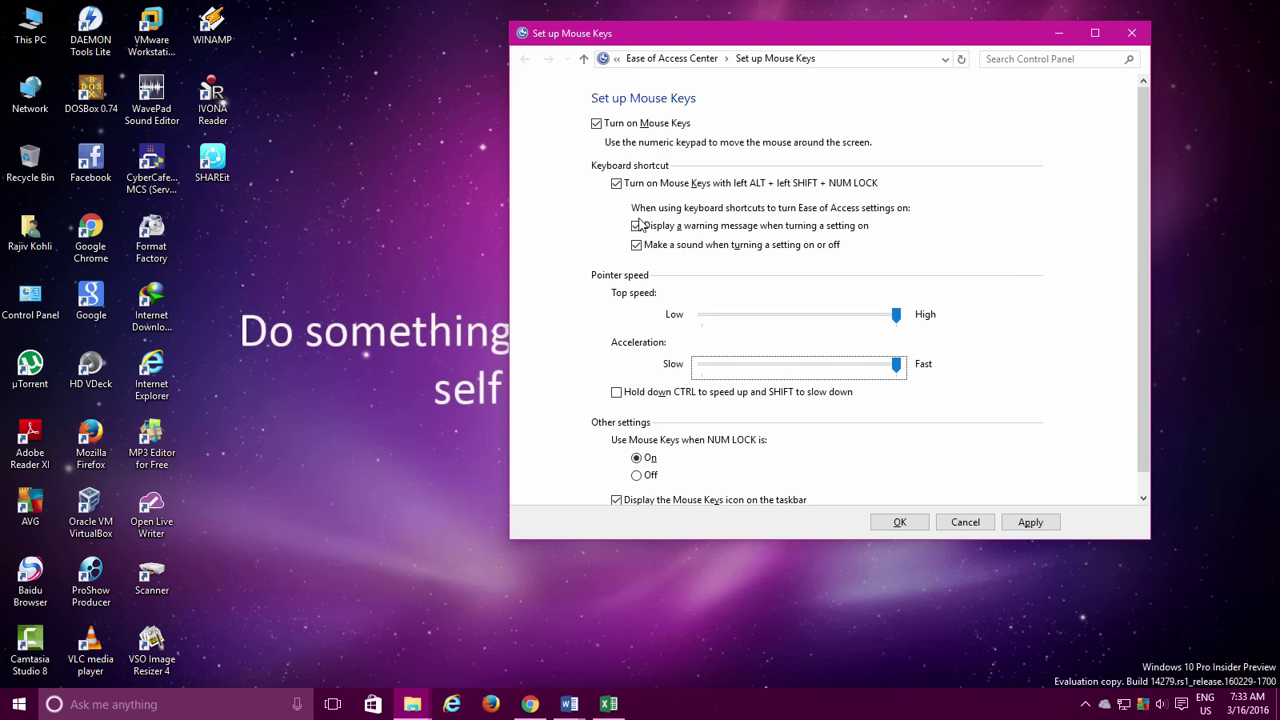
pyautogui.press('Tab')
pyautogui.press('Tab')
pyautogui.press('Tab')
pyautogui.press('Tab')
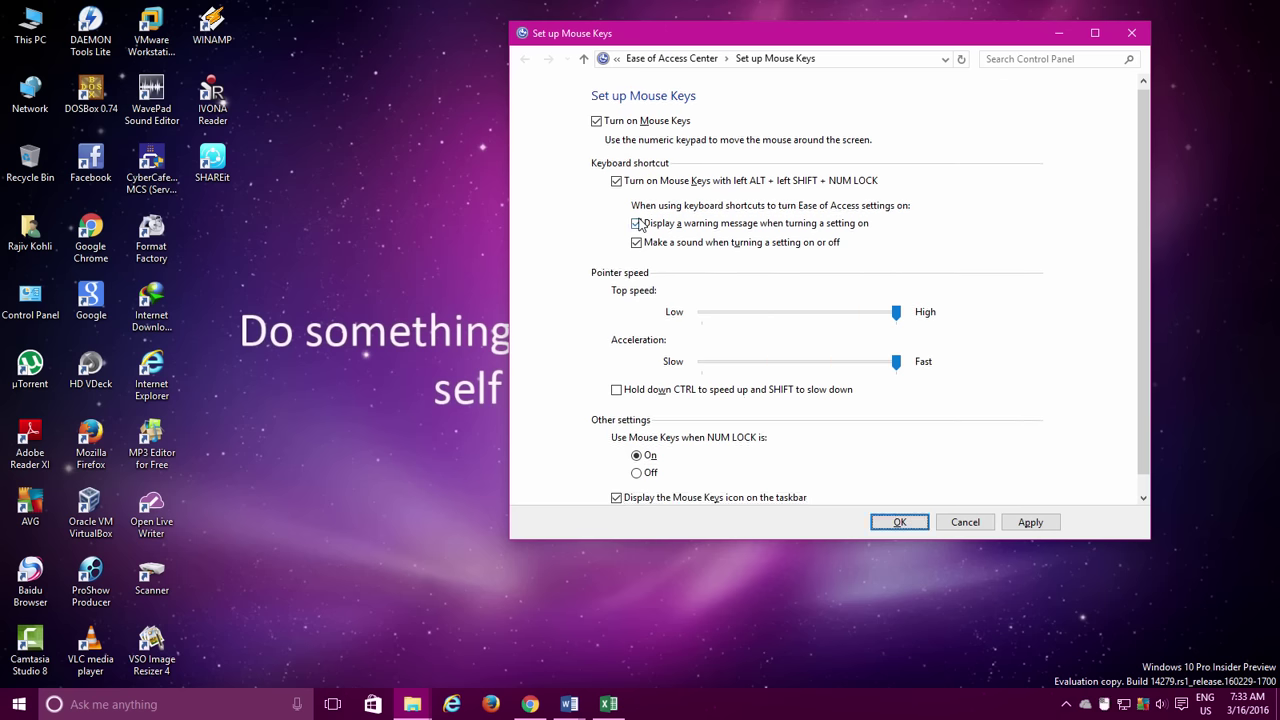
pyautogui.press('Return')
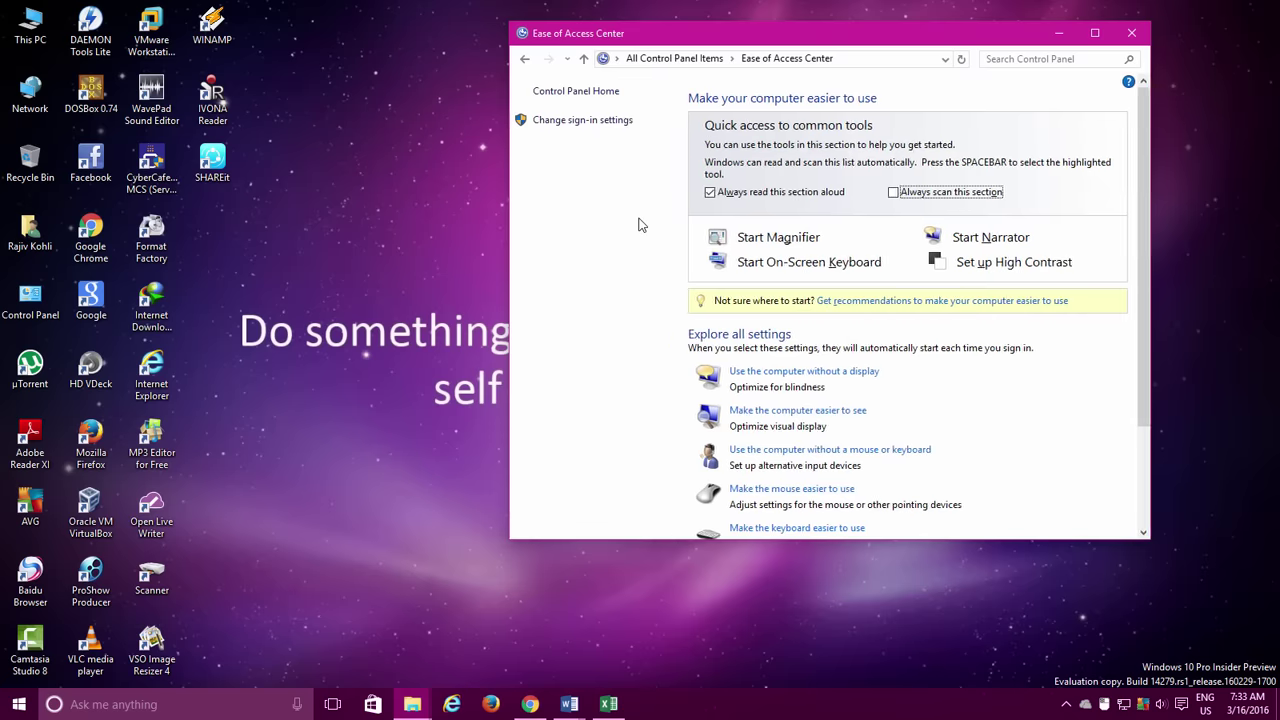
# Close the Ease of Access Center with Alt+F4, then open Google Chrome from the desktop and close it
pyautogui.hotkey('alt', 'F4')
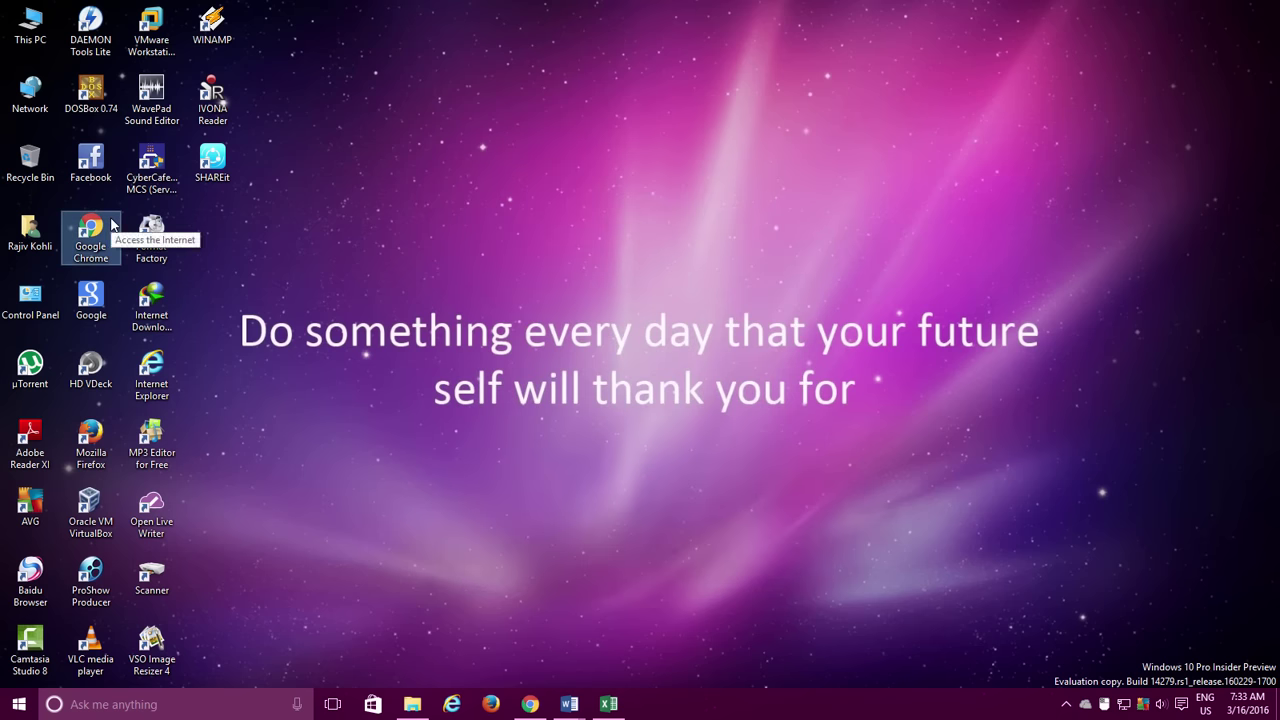
pyautogui.doubleClick(110, 225)
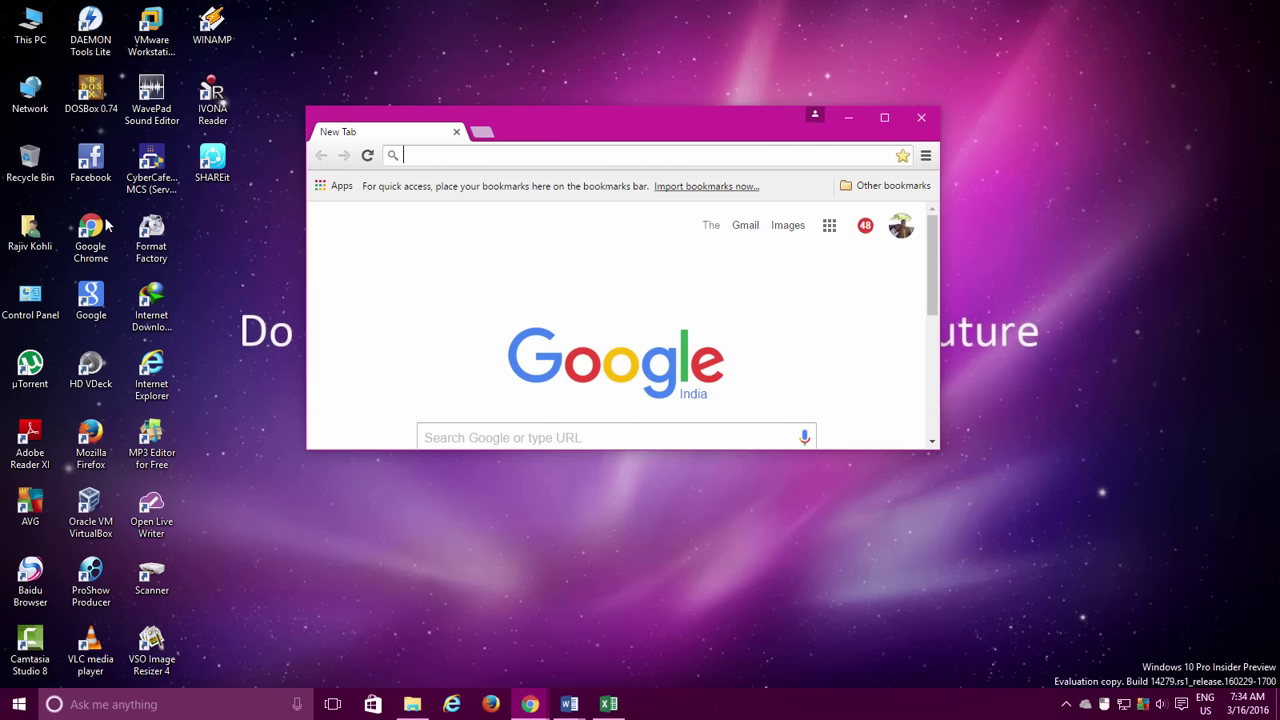
pyautogui.click(926, 120)
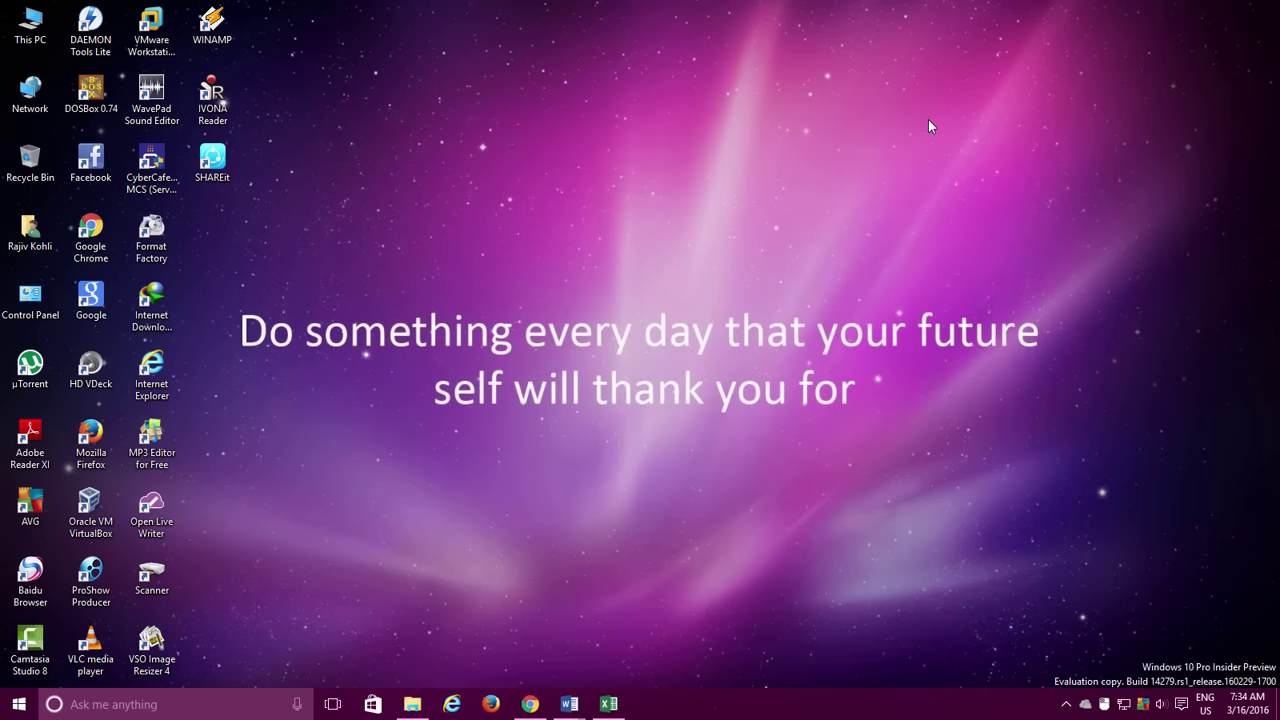